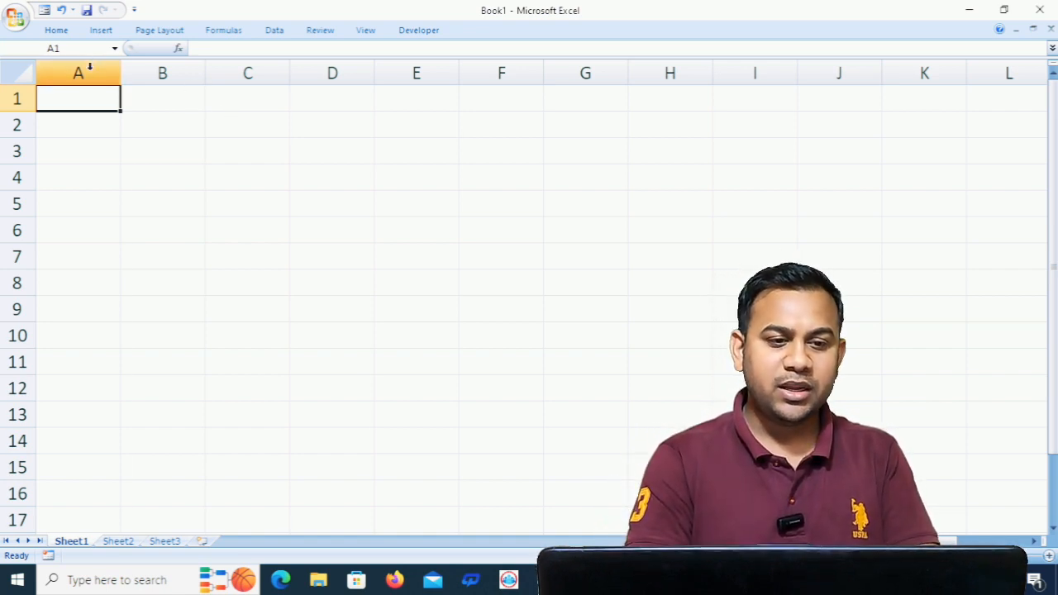
- Select columns A, B and C one after another, and likewise rows 1 to 4, to show the sheet's structure
left_click(87, 71)
left_click(157, 72)
left_click(245, 71)
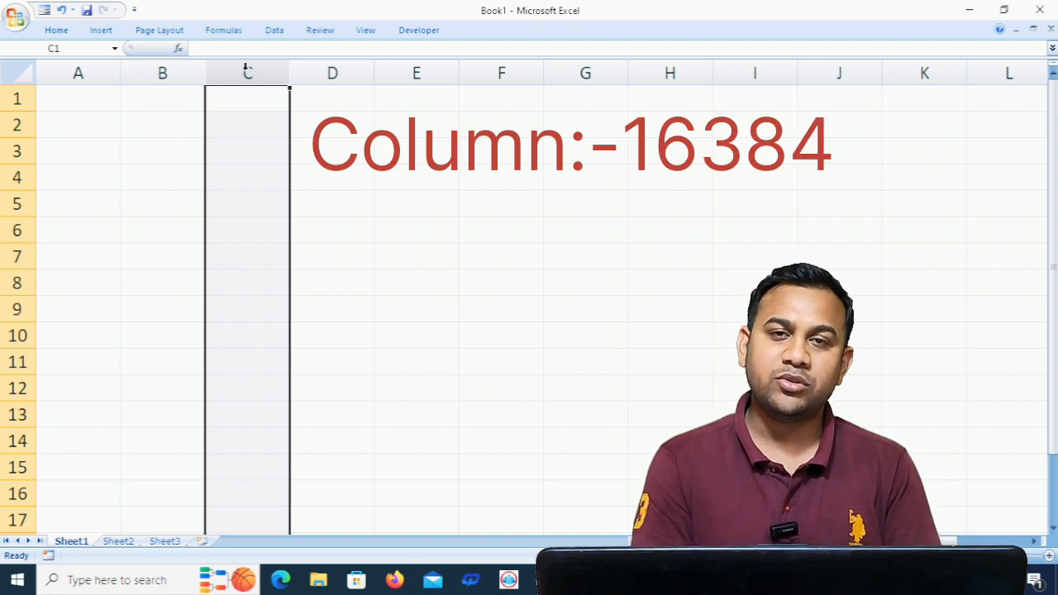
left_click(12, 97)
left_click(15, 124)
left_click(15, 151)
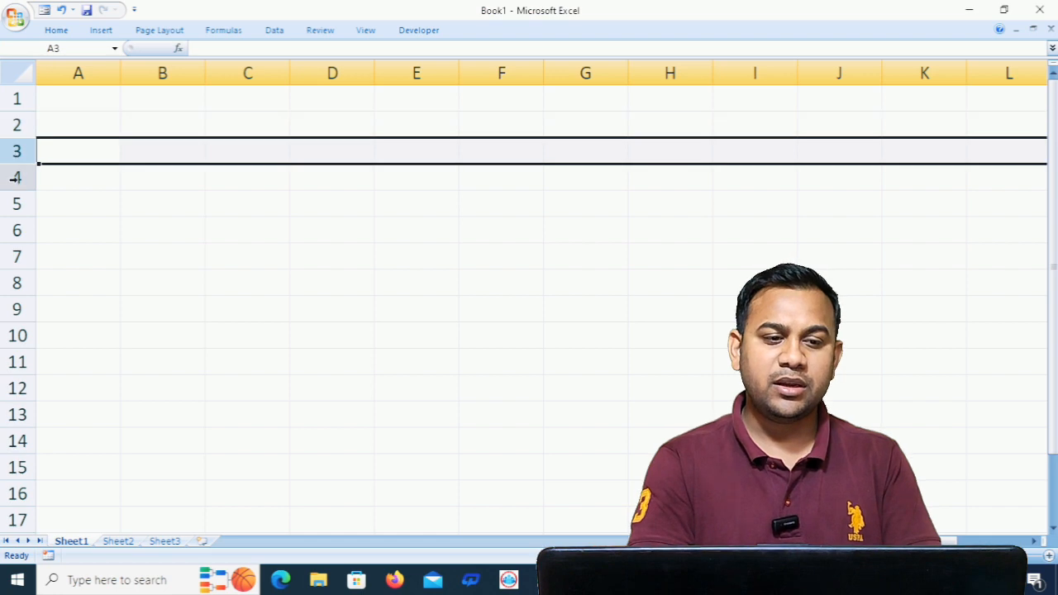
left_click(14, 177)
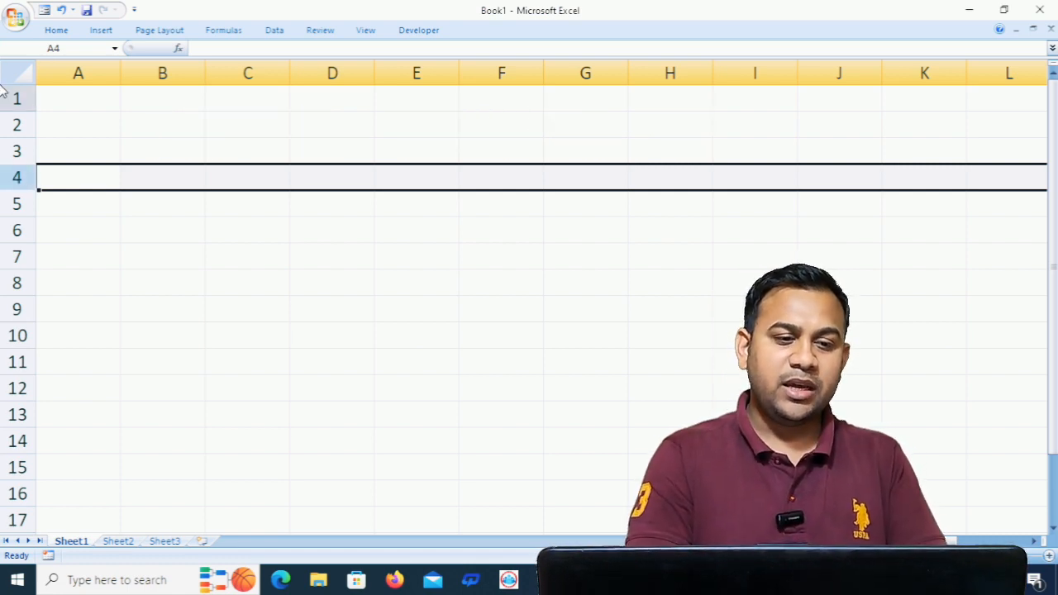
- Enter the heading sum in cell A1
left_click(81, 98)
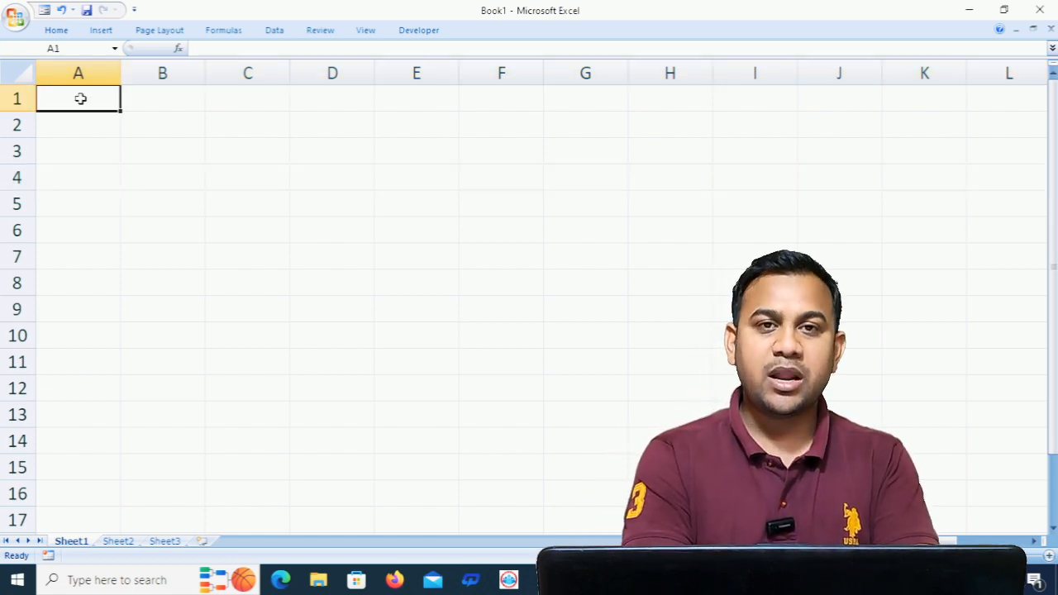
type("sum")
key("Return")
key("Return")
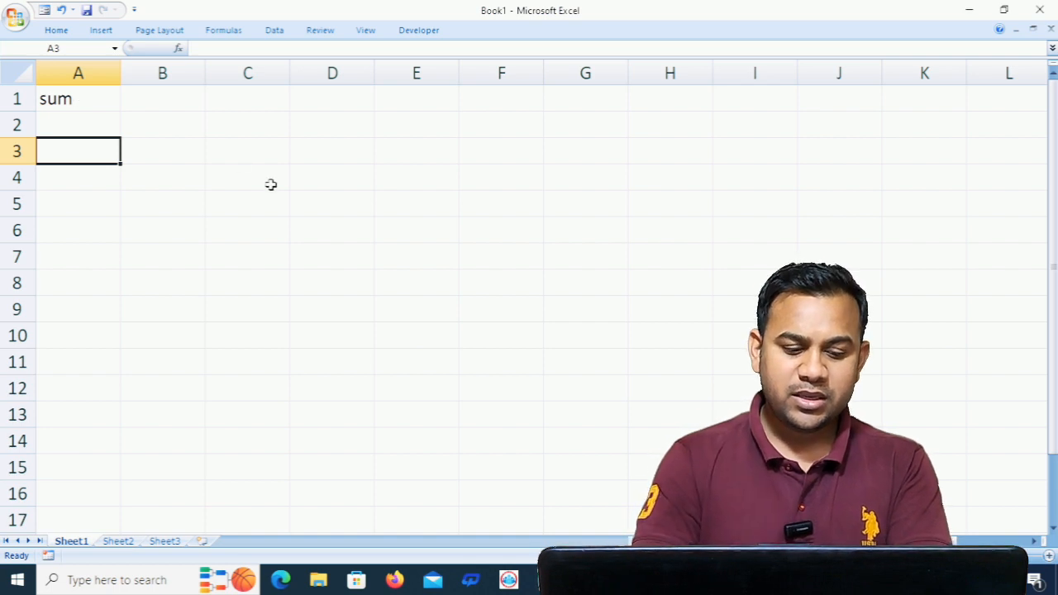
- Enter the numbers 100, 100 and 50 in cells A3 to A5
type("100")
key("Return")
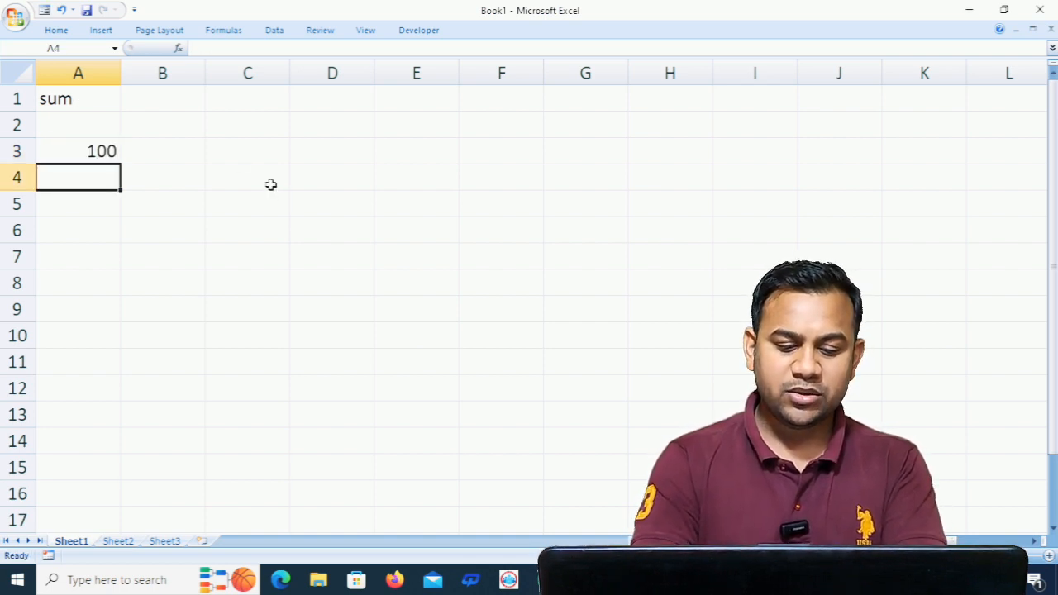
type("100")
key("Return")
type("50")
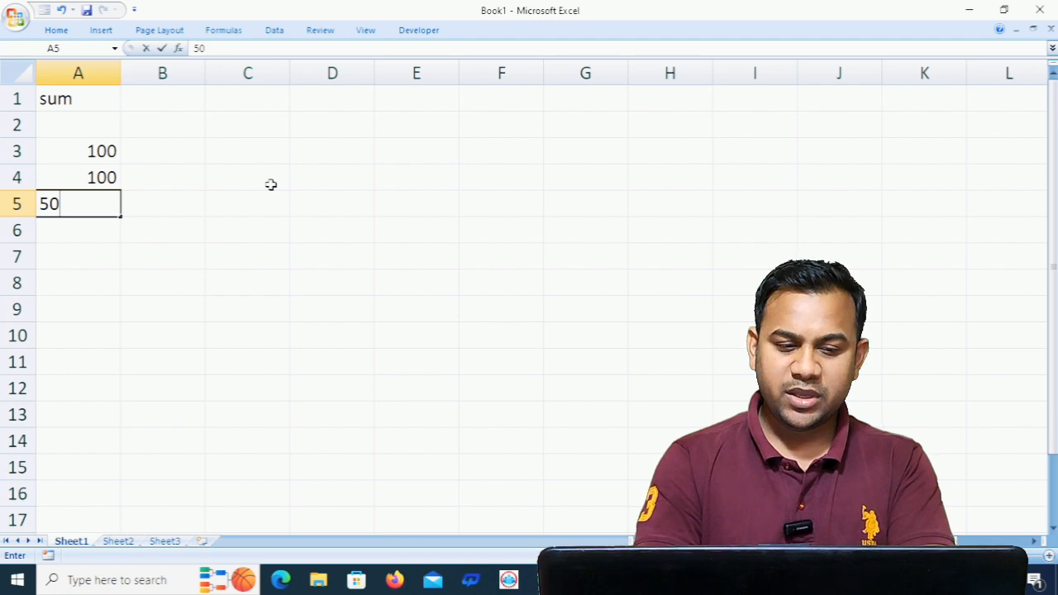
key("Return")
key("Return")
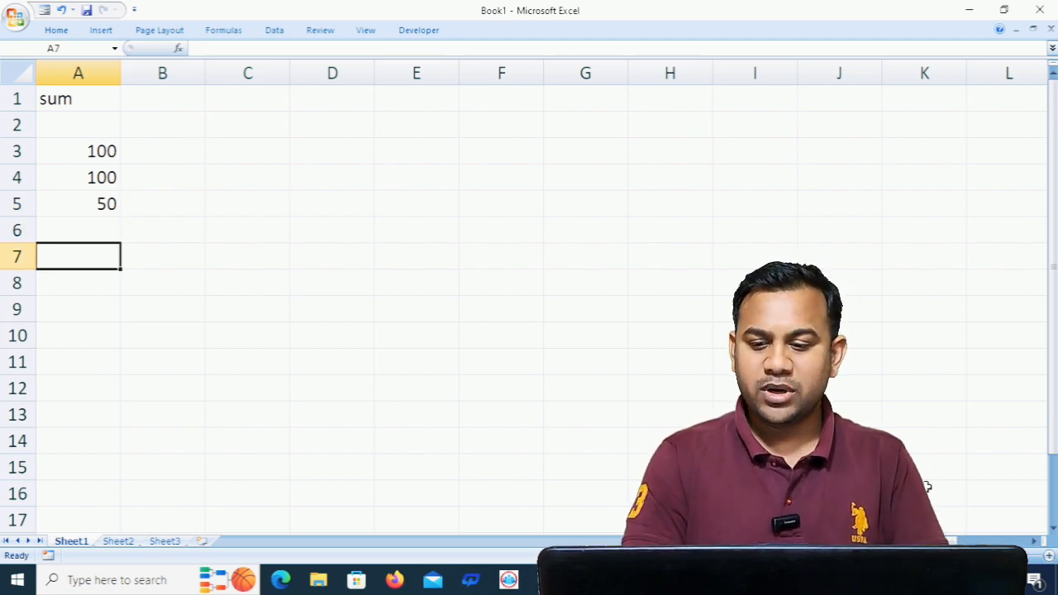
- Add up the three numbers in cell A7 with the formula =SUM(A3:A5)
left_click(1050, 556)
left_click(1049, 556)
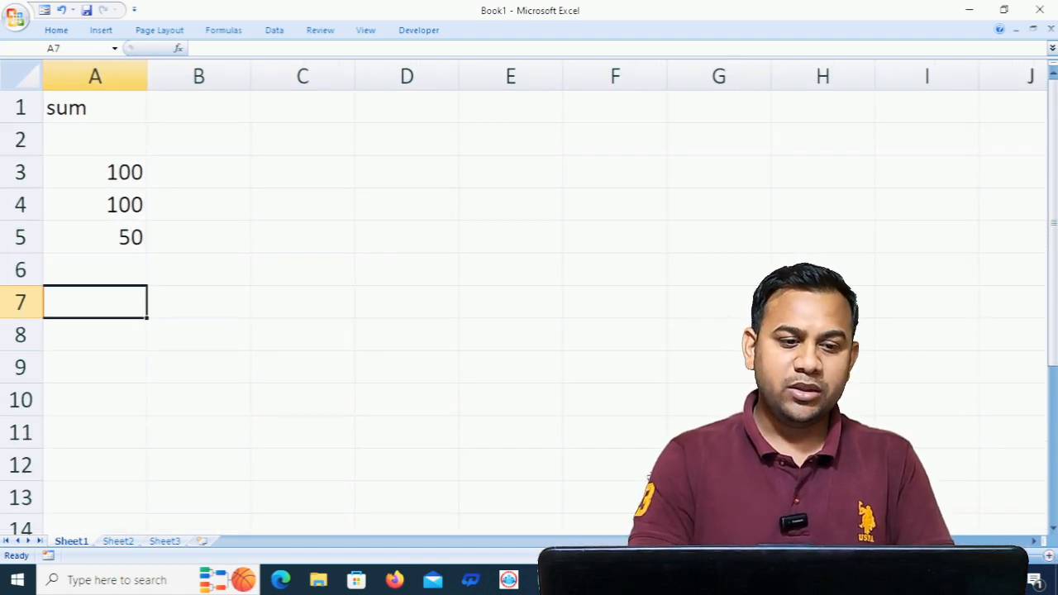
type("=")
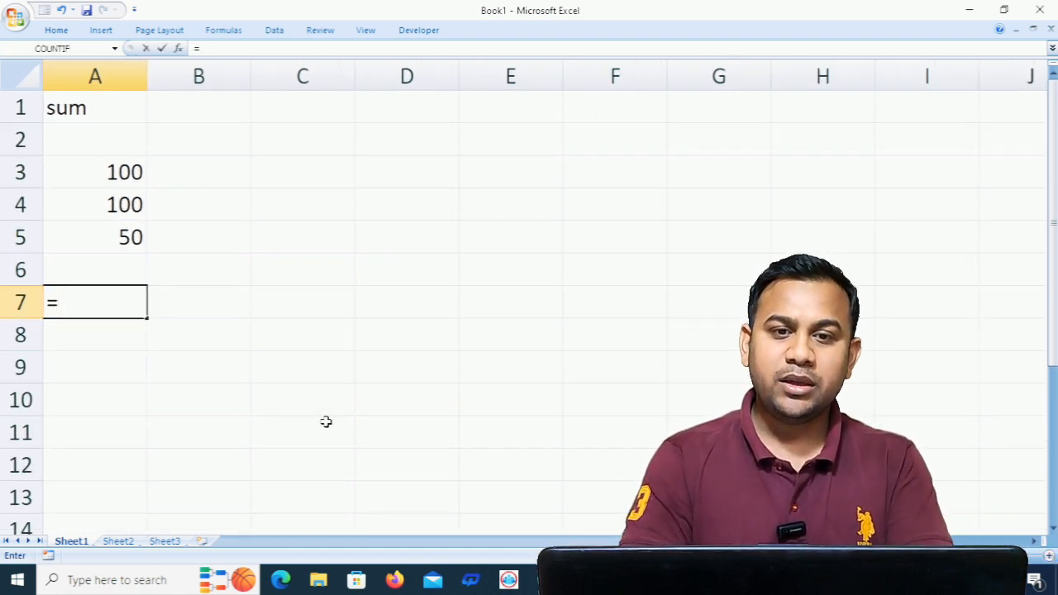
type("sum")
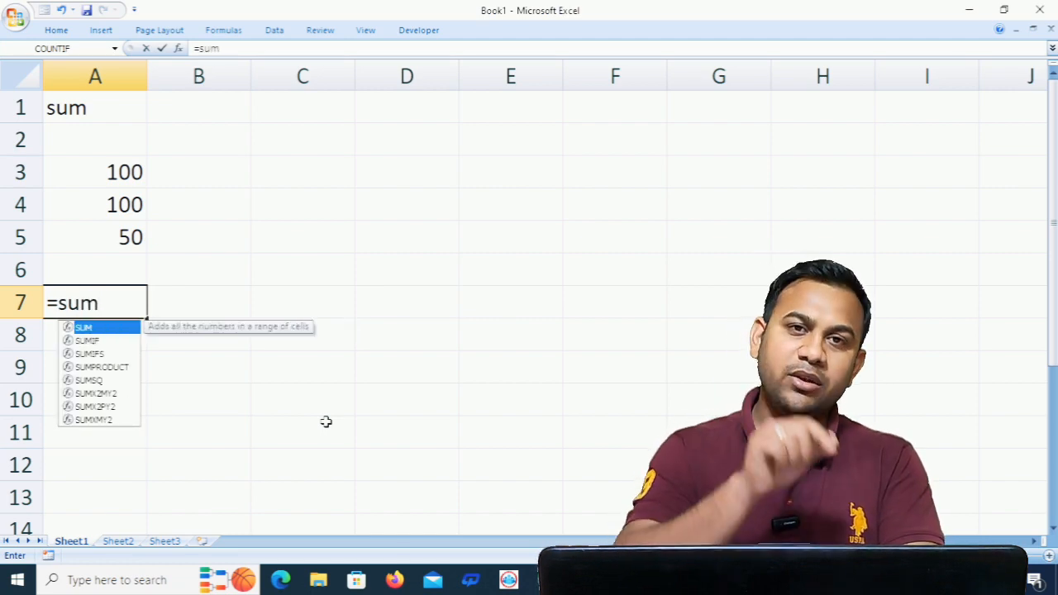
key("Tab")
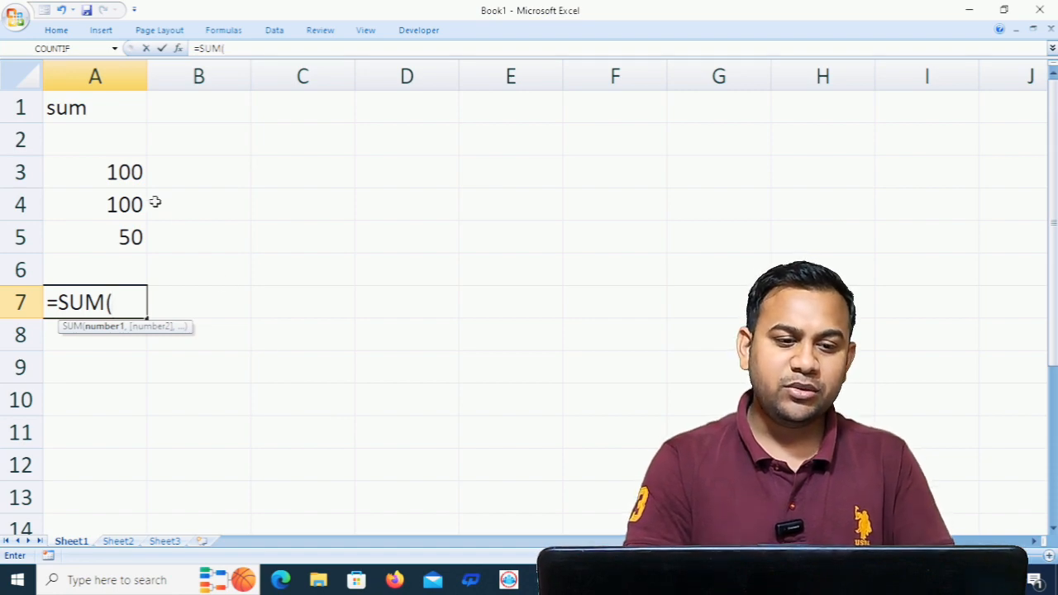
left_click(124, 172)
left_click_drag(124, 171, 128, 237)
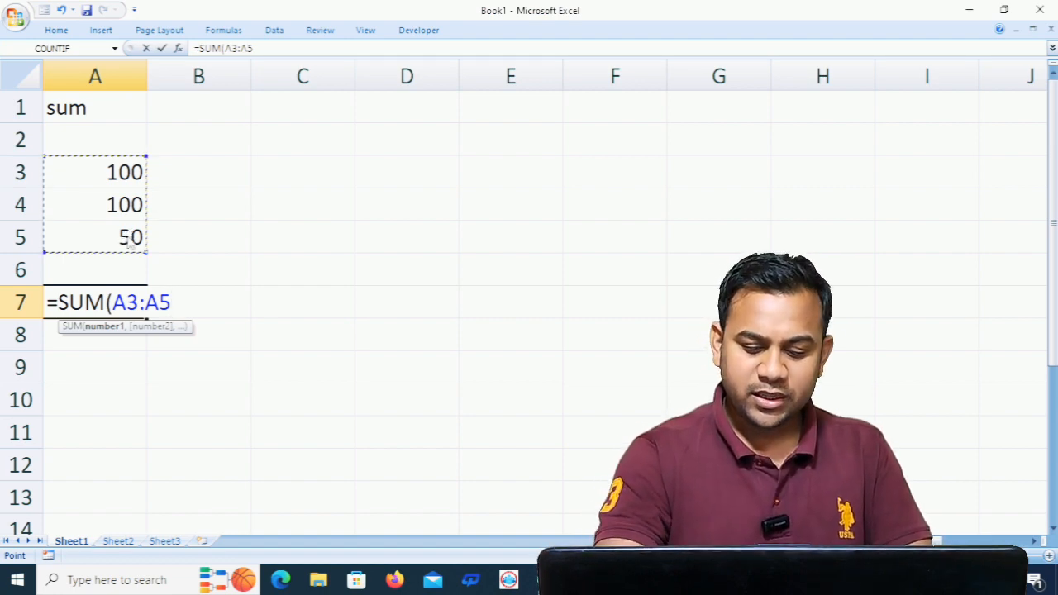
type(")")
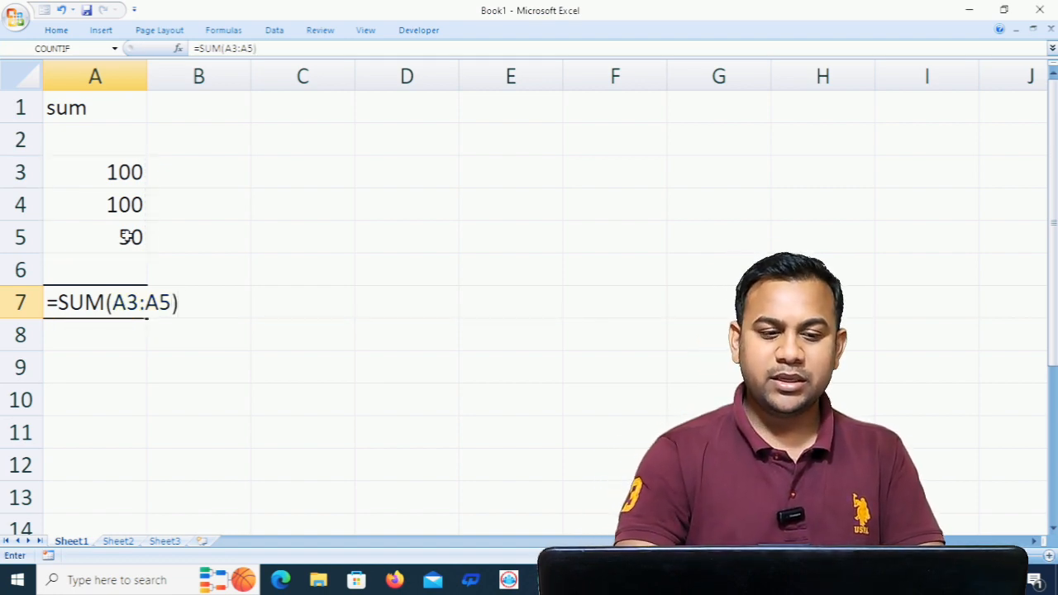
key("Return")
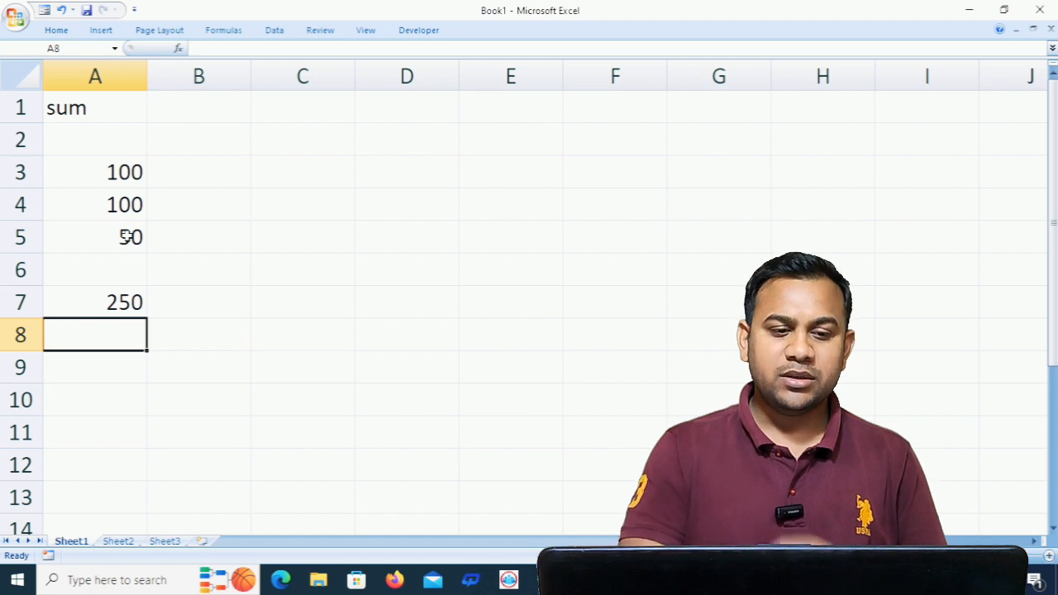
- Enter 2 in C2 and 4 in C3, and fill the number series down to C11
left_click(279, 136)
type("2")
key("Return")
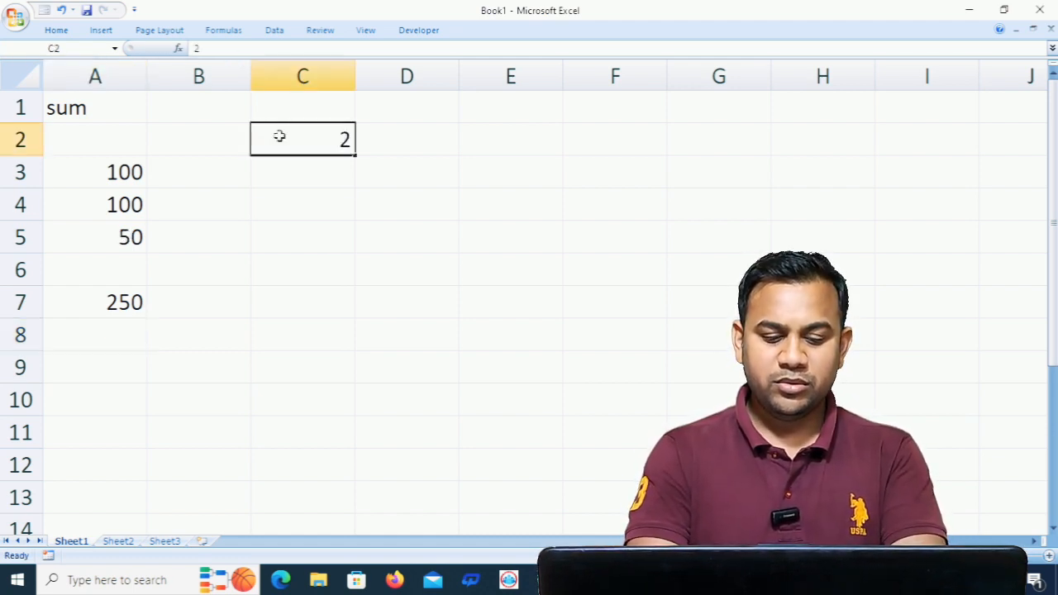
type("4")
key("Return")
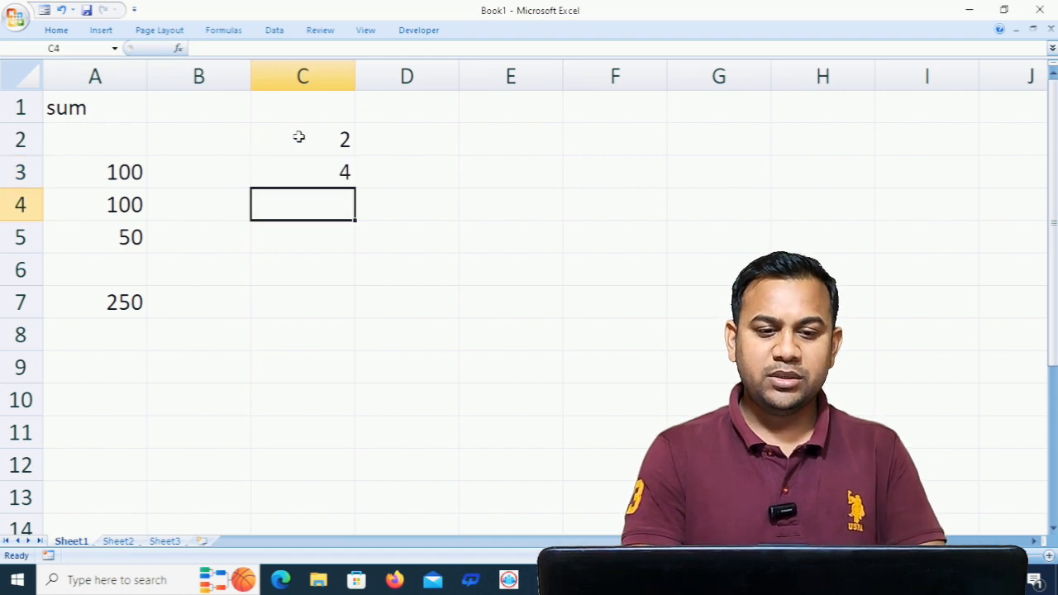
left_click_drag(308, 136, 336, 439)
- Total the number series in cell C12 with the formula =SUM(C2:C11)
left_click(314, 467)
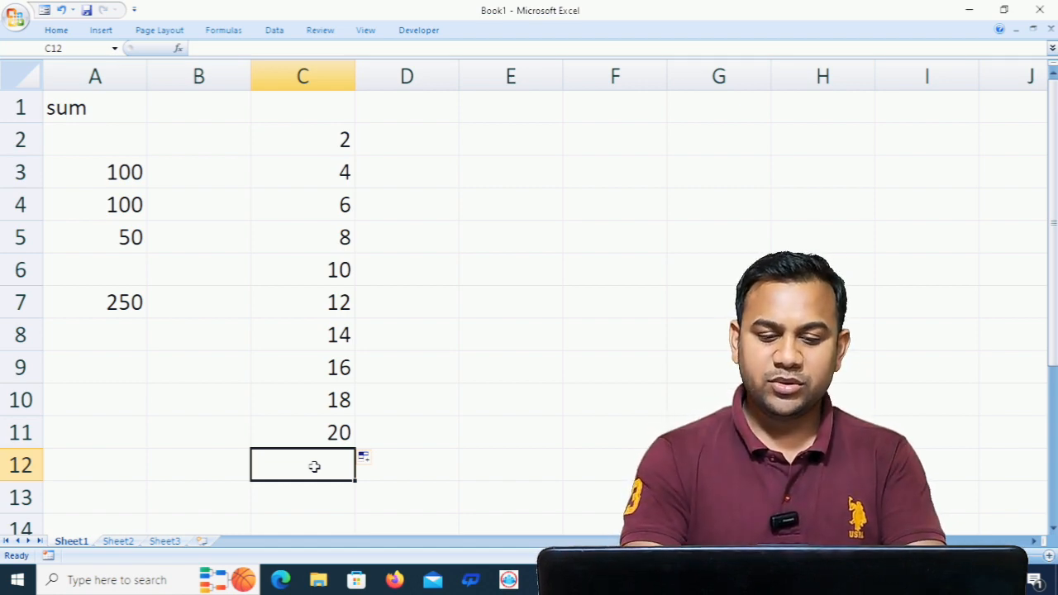
type("=sum")
key("Tab")
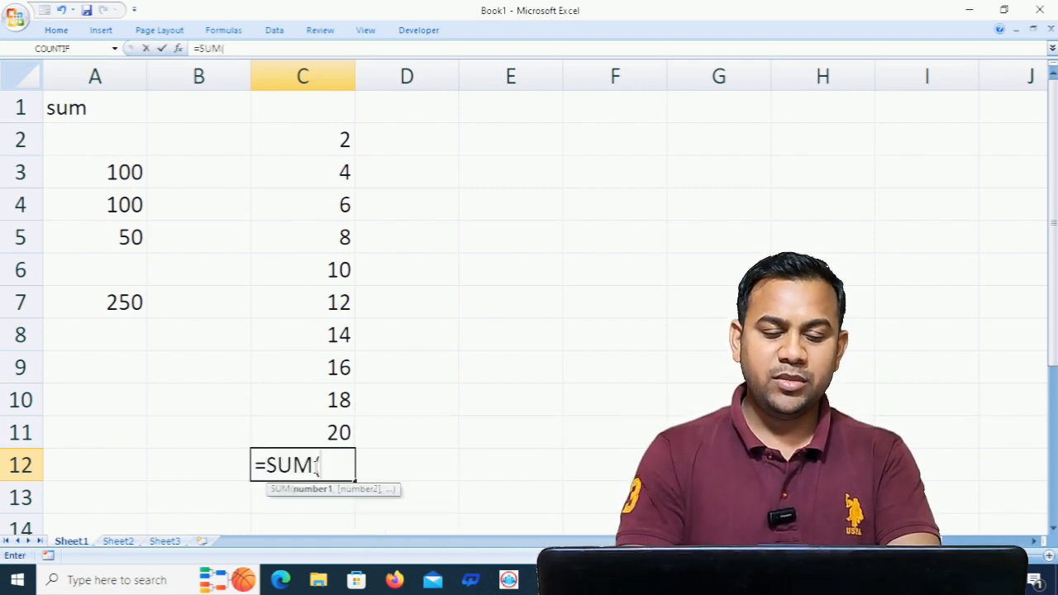
left_click_drag(302, 144, 305, 427)
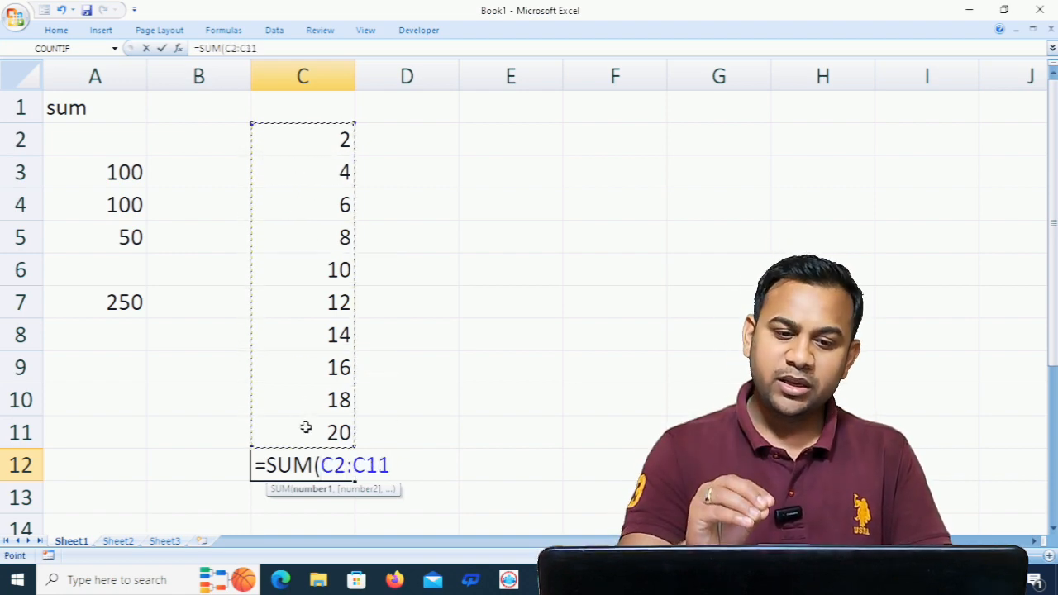
type(")")
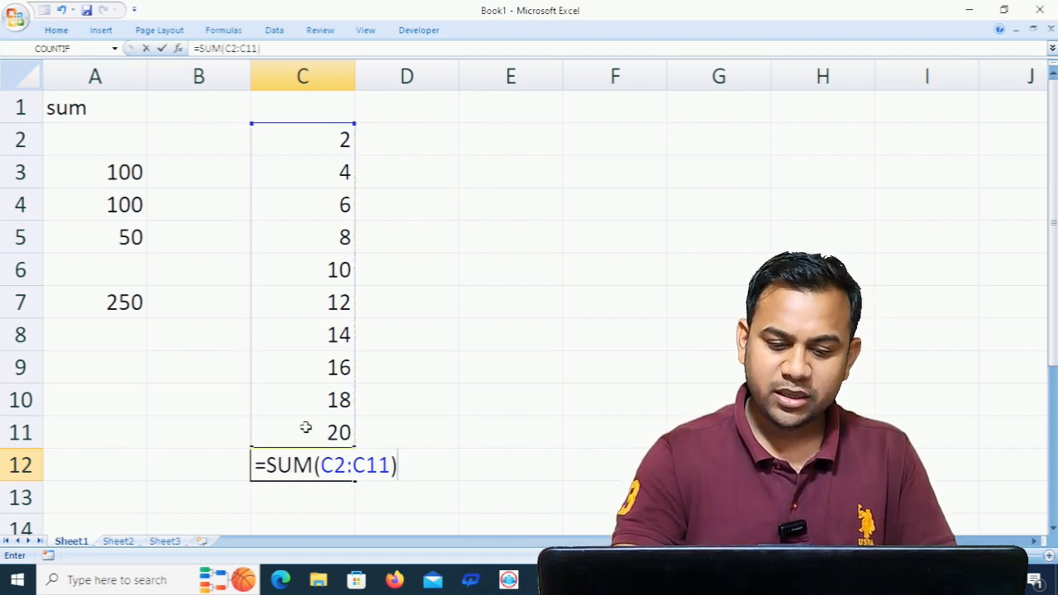
key("Return")
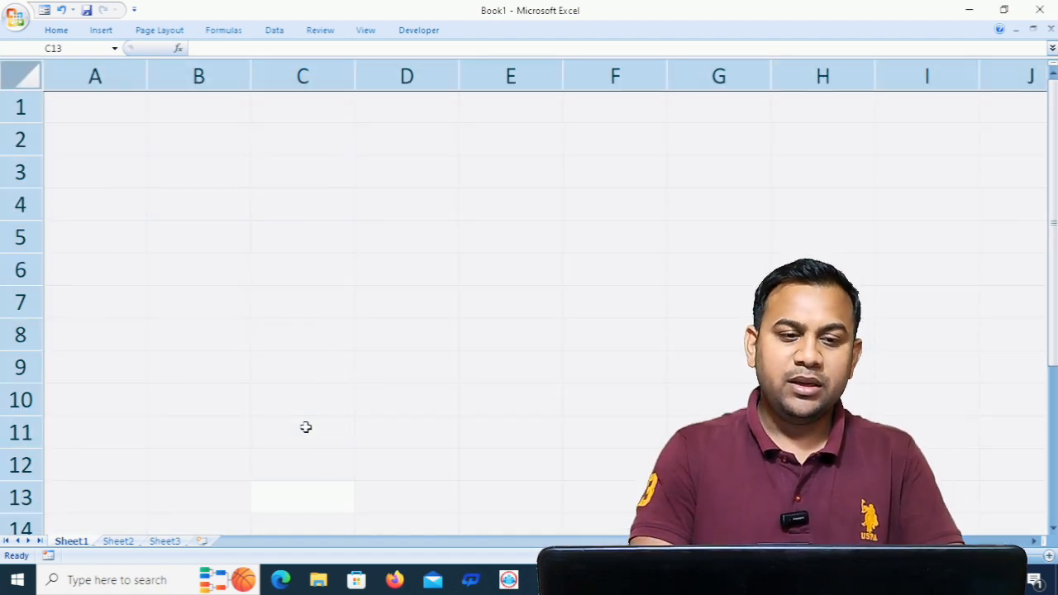
- Enter the formula =TODAY() in cell A1 to insert the current date
left_click(113, 108)
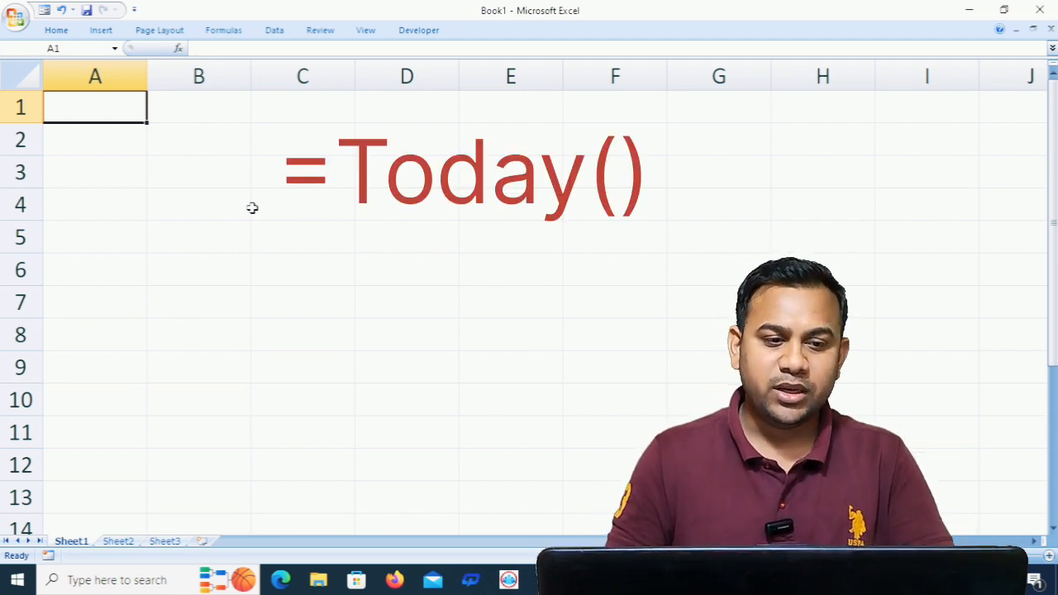
type("=")
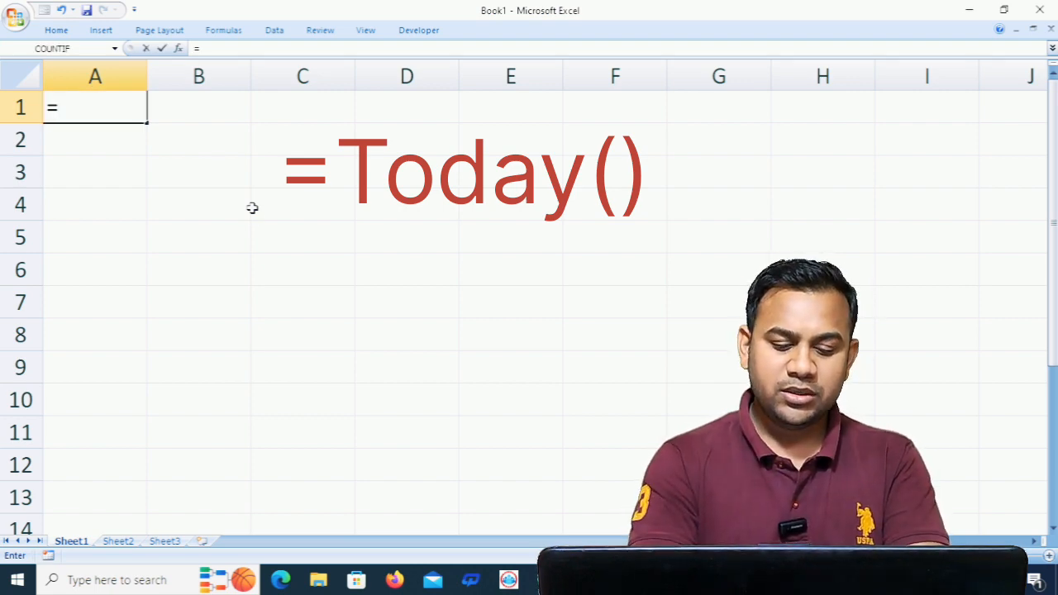
type("today")
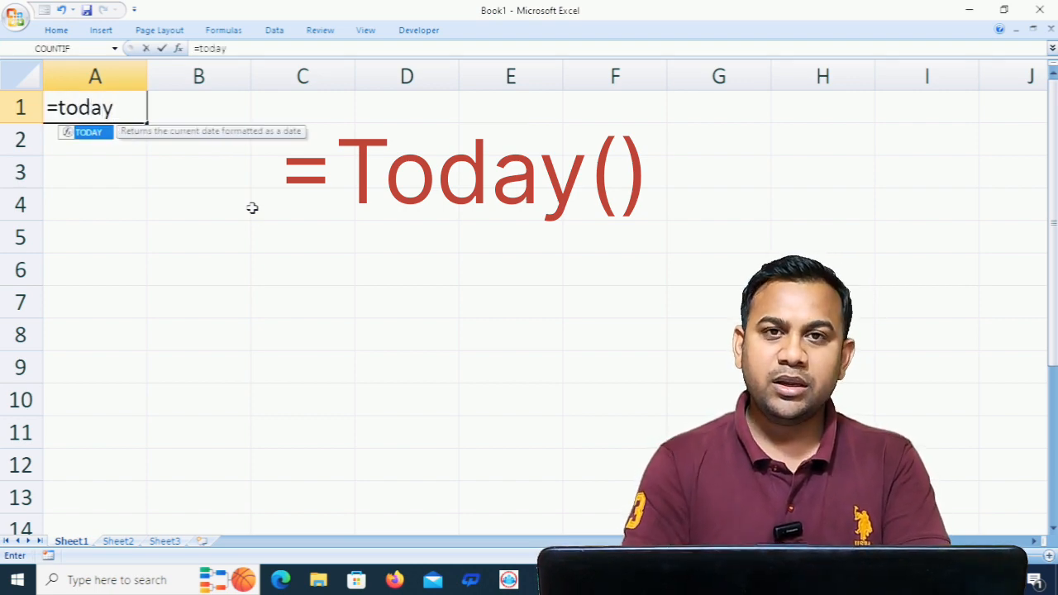
type("()")
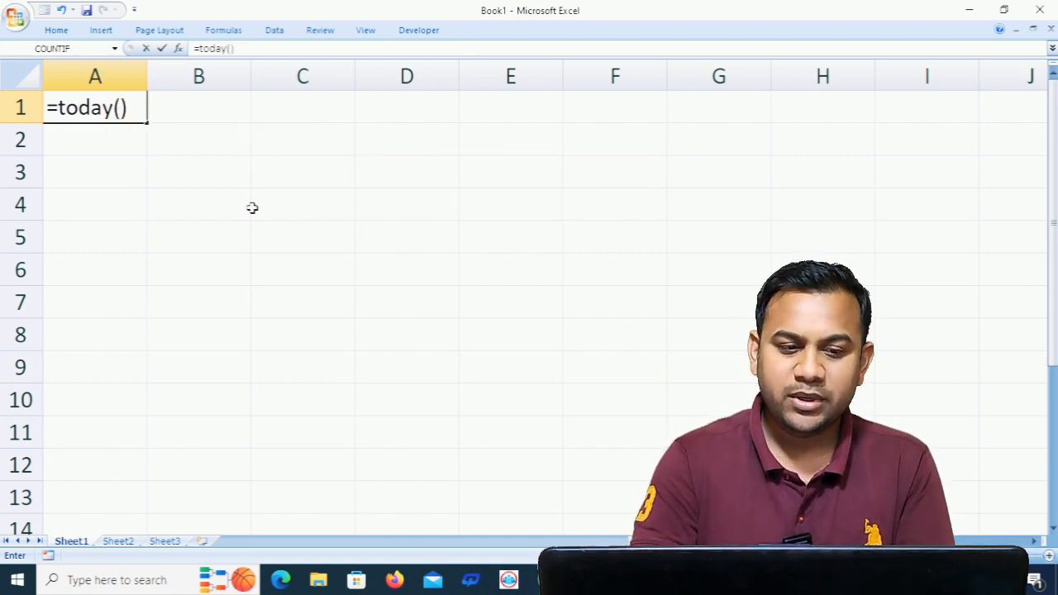
key("Return")
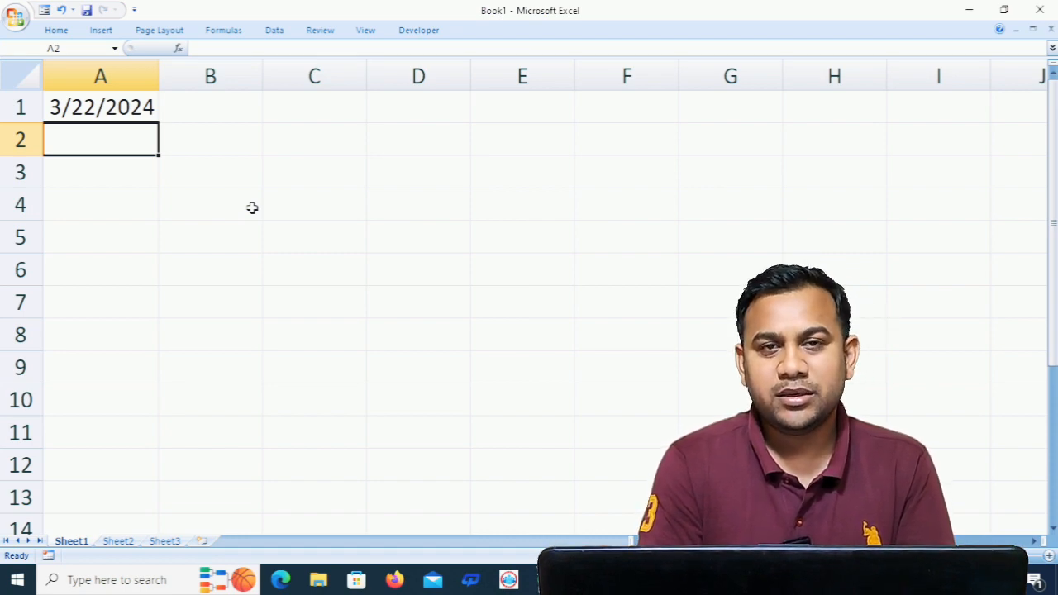
- Enter the formula =NOW() in cell A4 to insert the current date and time
key("Down")
key("Down")
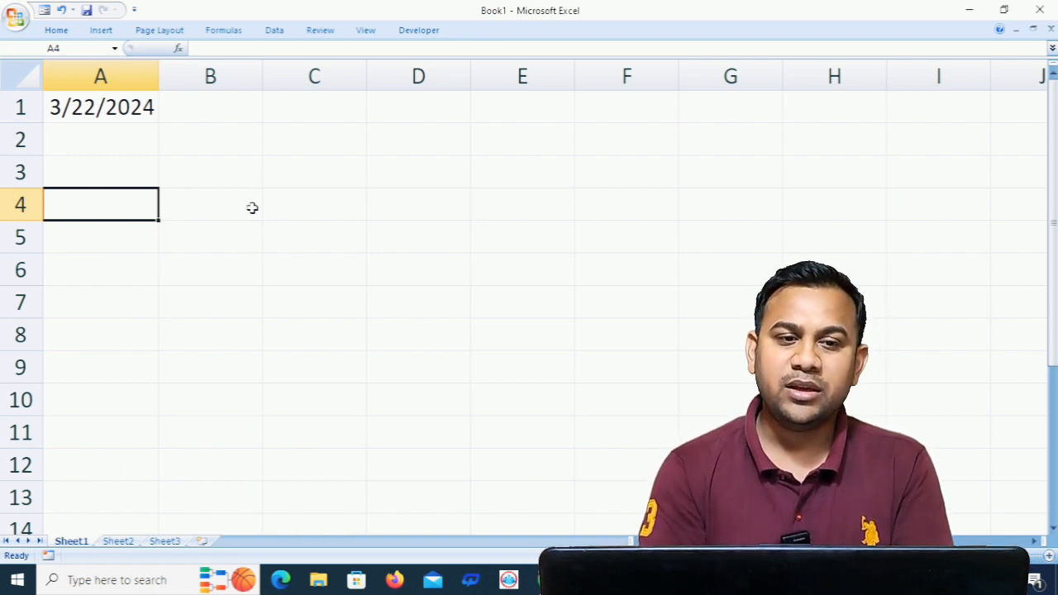
type("=now")
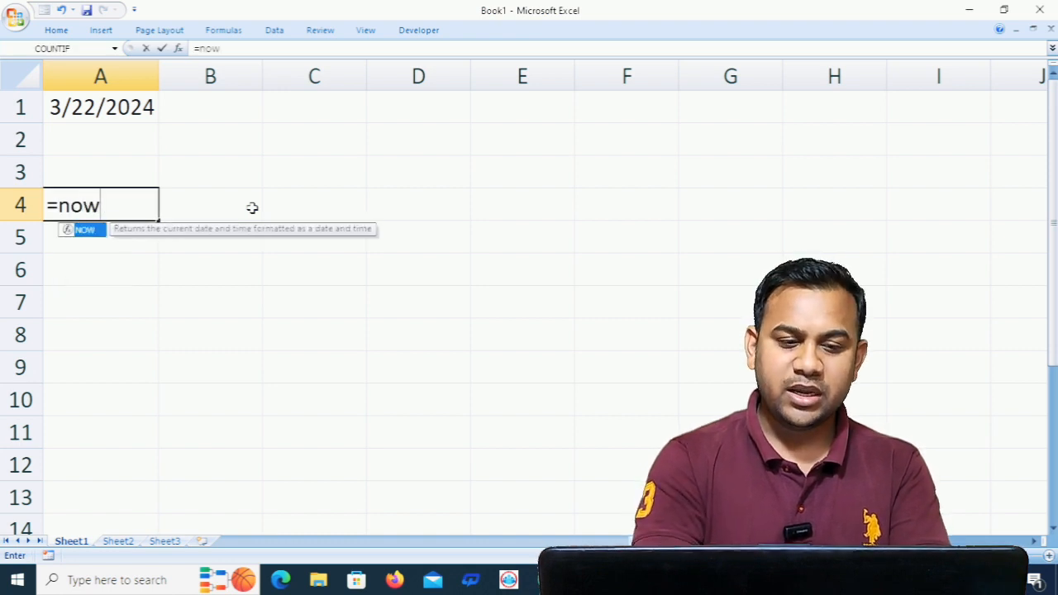
type("()")
key("Return")
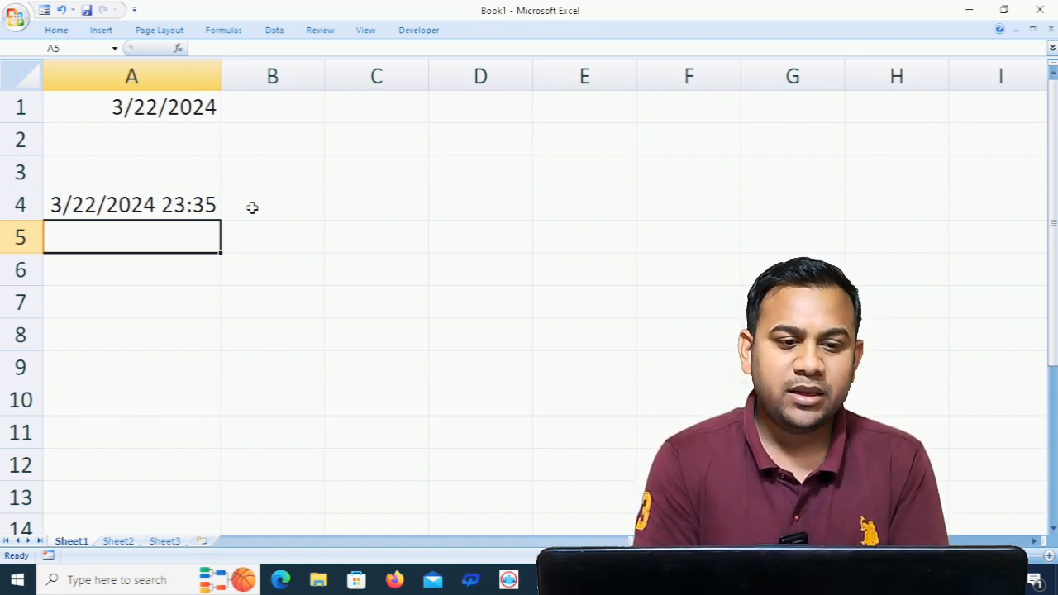
- Delete the NOW formula from cell A4
left_click(200, 206)
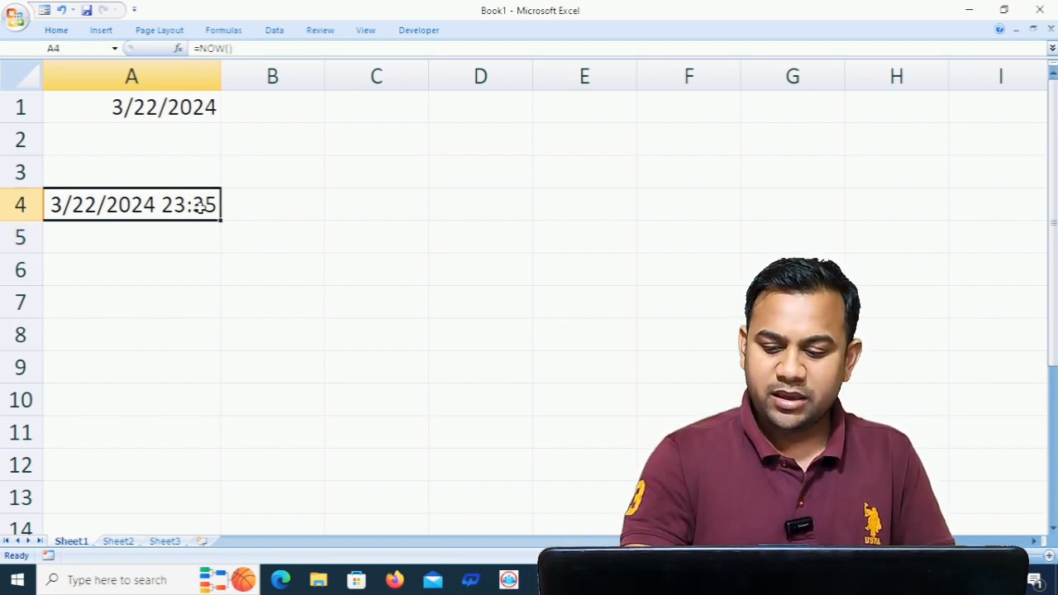
key("Delete")
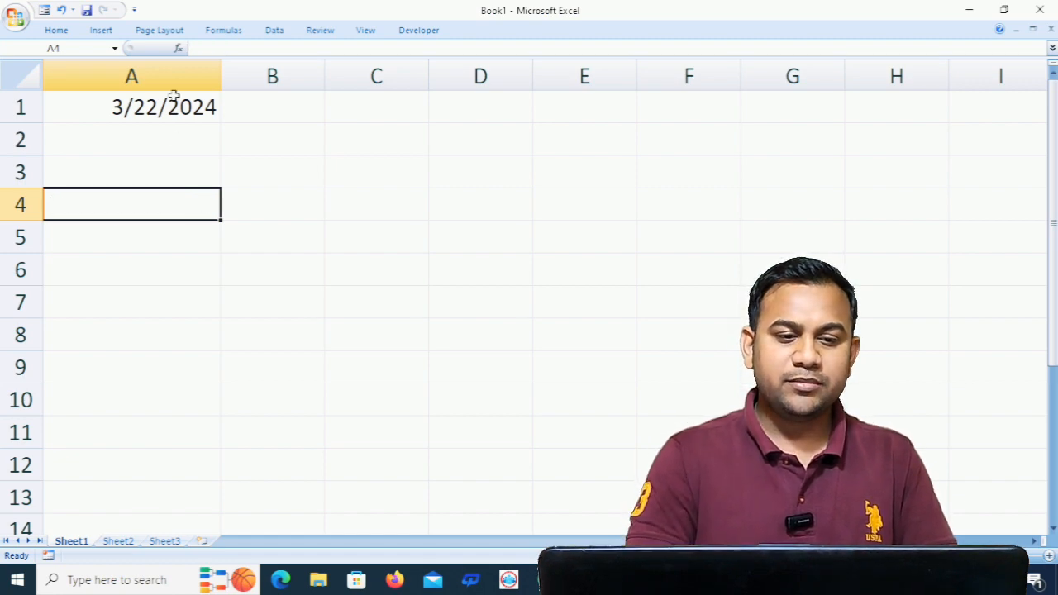
- Enter the formula =MONTH(A1) in cell A3 to extract the month from the date
left_click(204, 114)
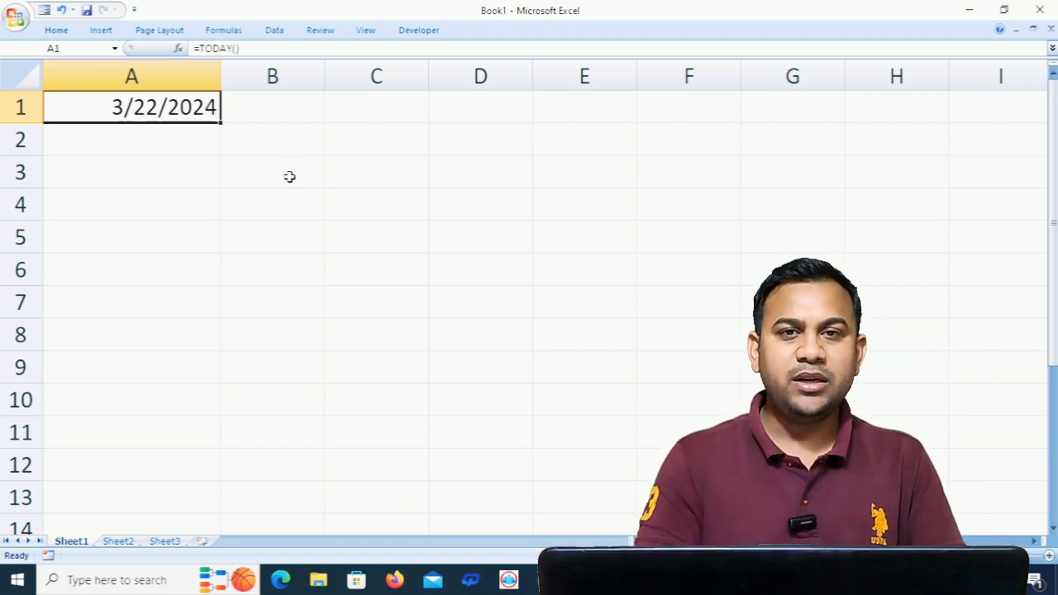
left_click(134, 175)
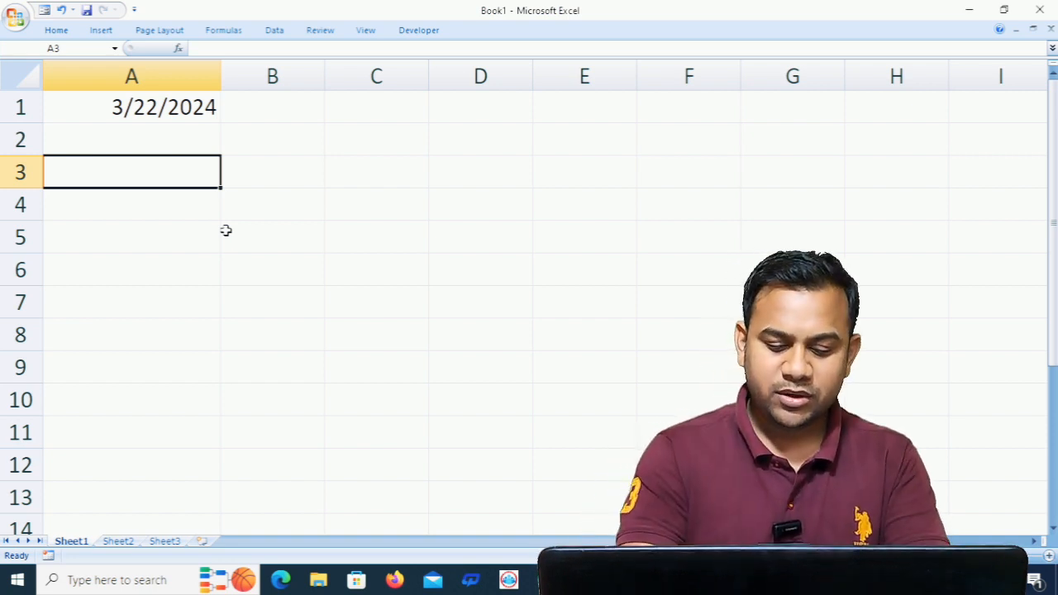
type("=mont")
key("Tab")
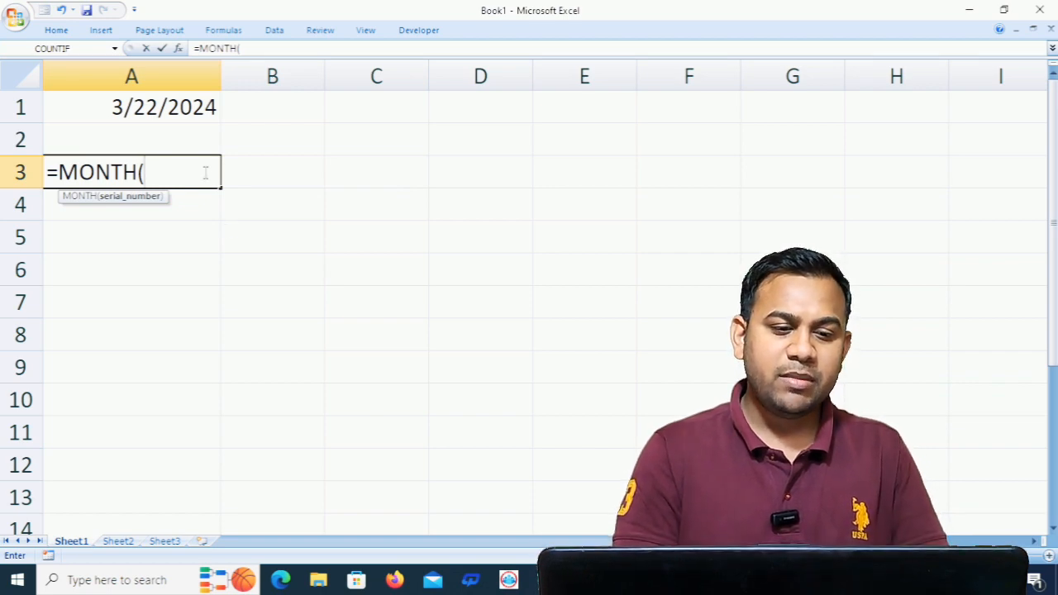
left_click(175, 107)
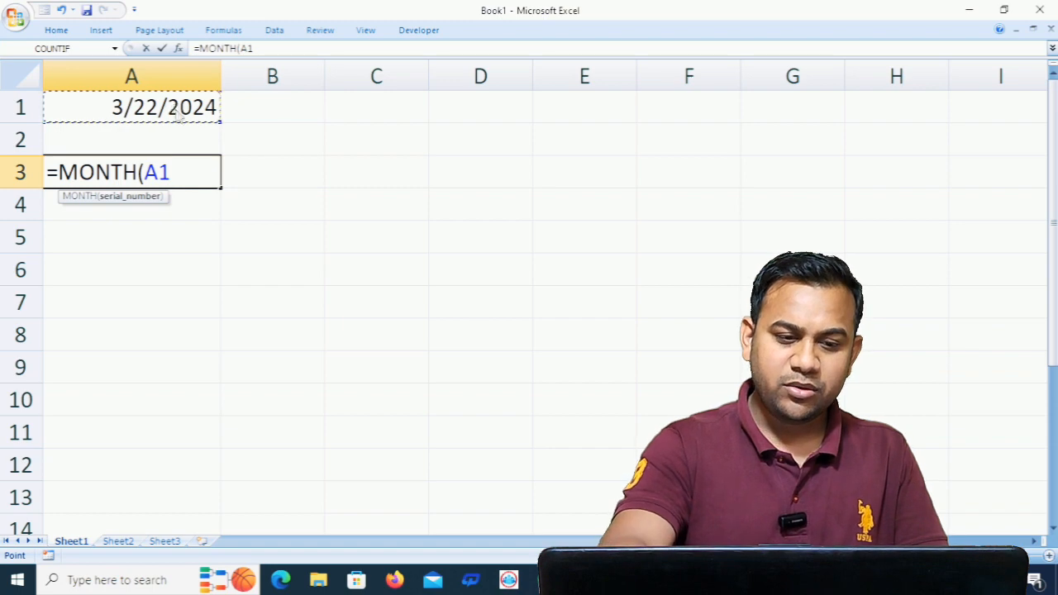
type(")")
key("Return")
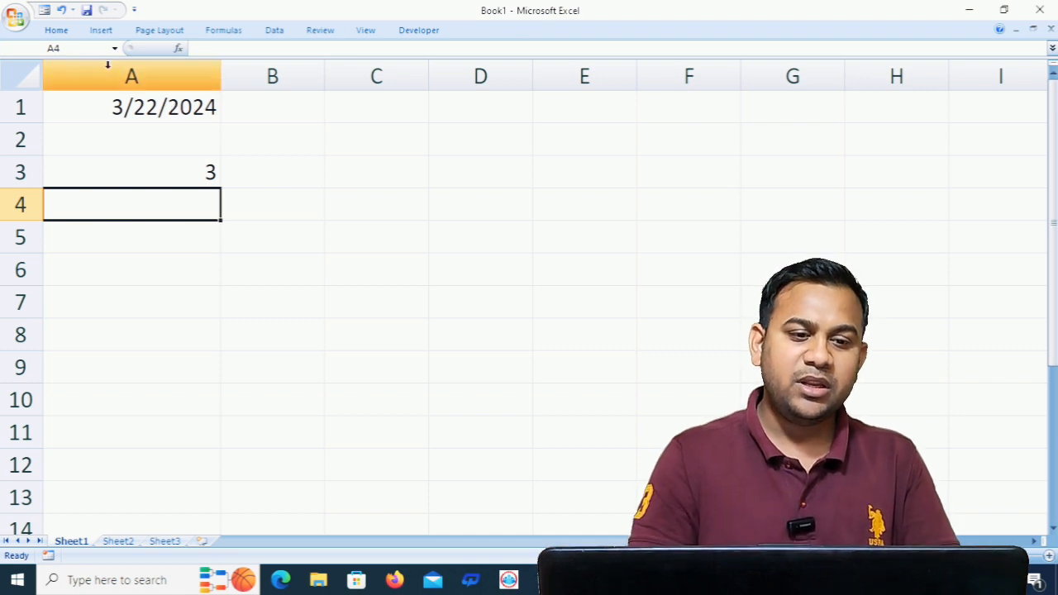
- Enter the formula =DAY(A1) in cell A5 to extract the day from the date
left_click(168, 248)
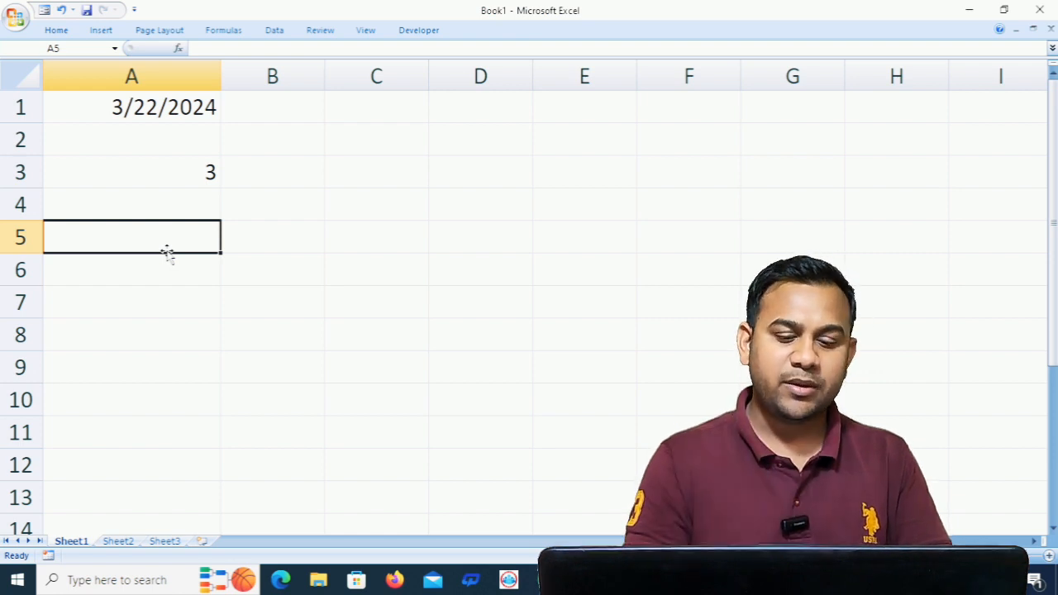
type("=day")
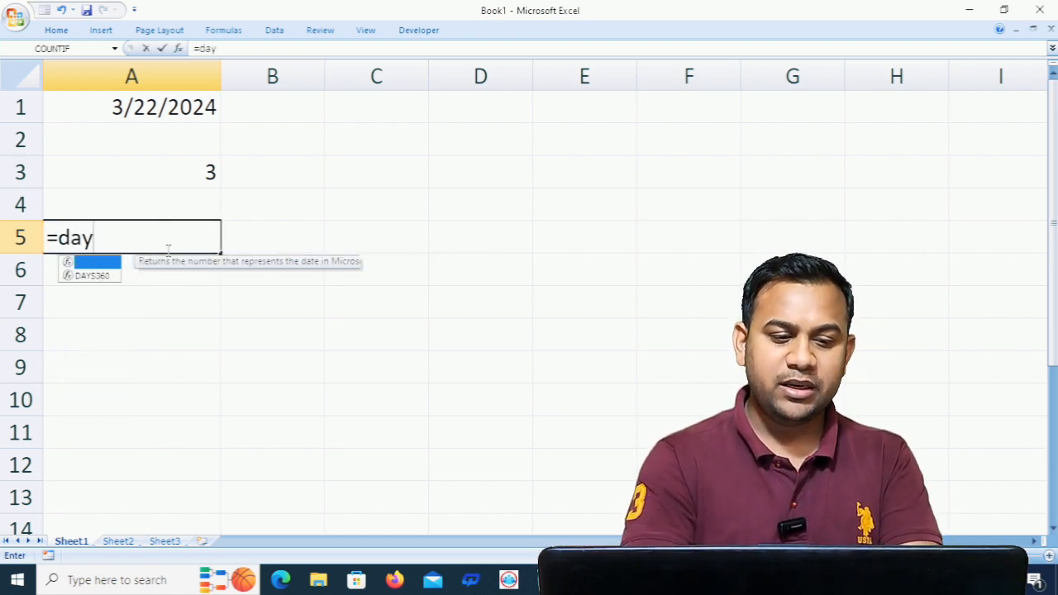
key("Tab")
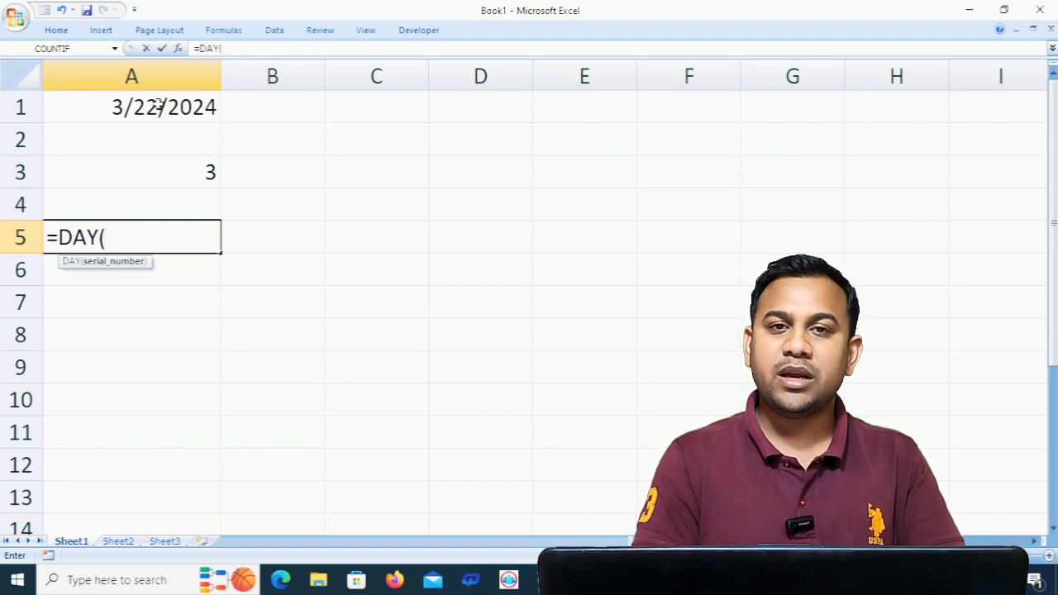
left_click(158, 106)
type(")")
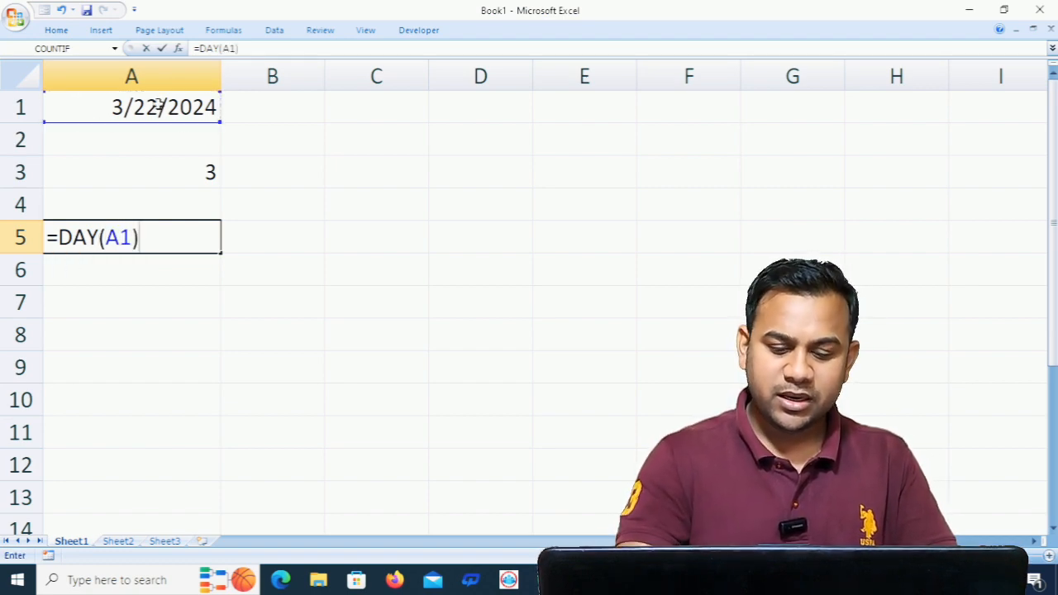
key("Return")
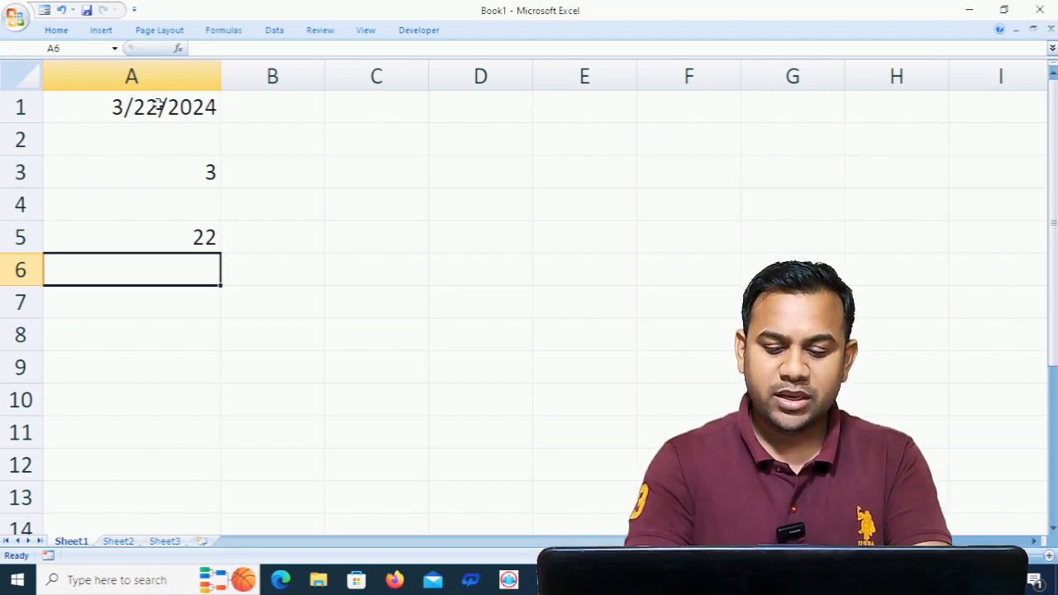
- Enter the formula =YEAR(A1) in cell A6 to extract the year from the date
type("=year")
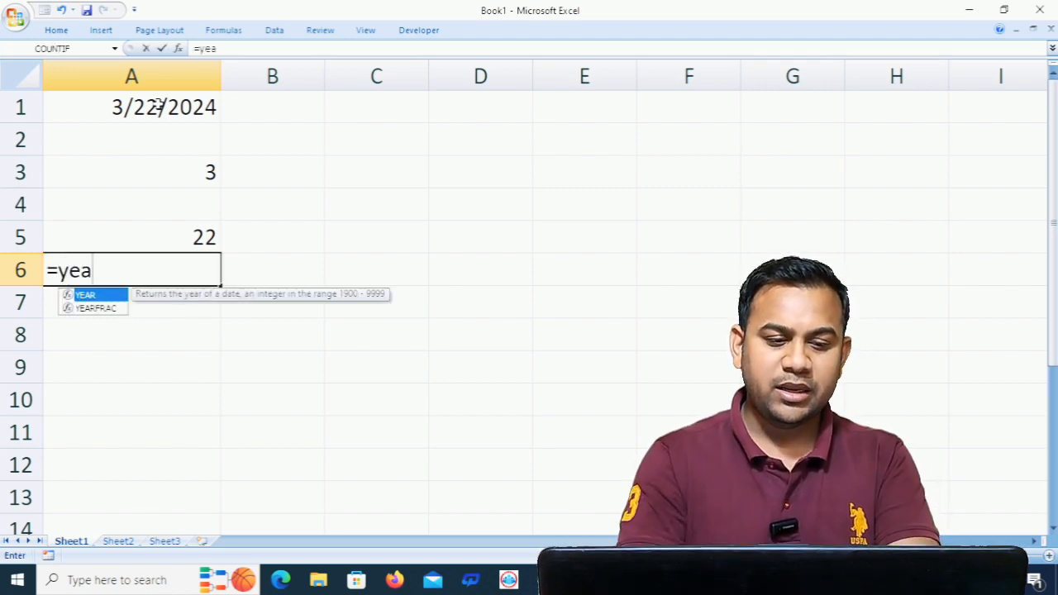
key("Tab")
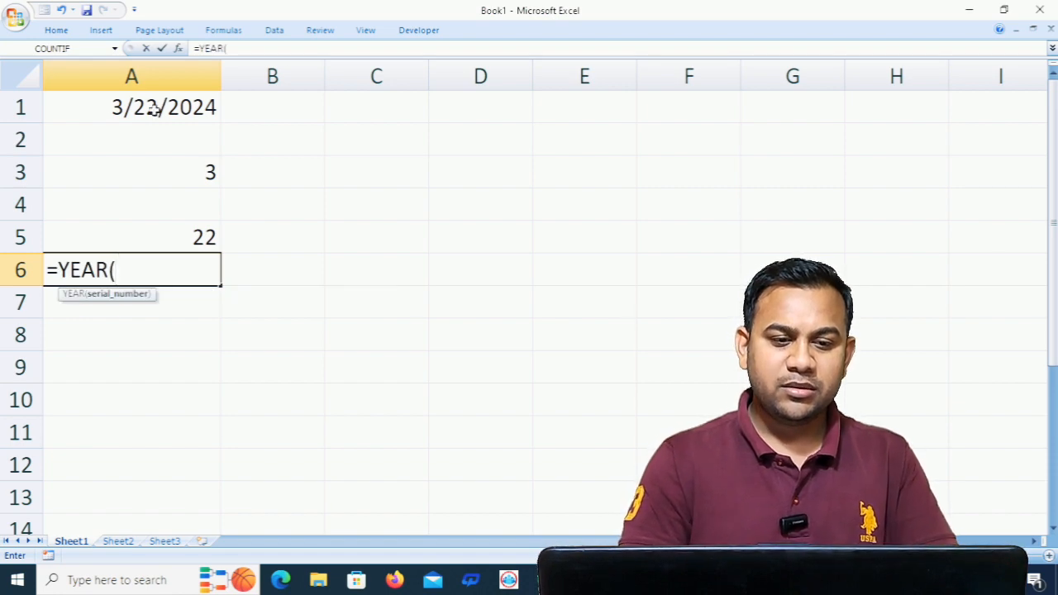
left_click(154, 110)
type(")")
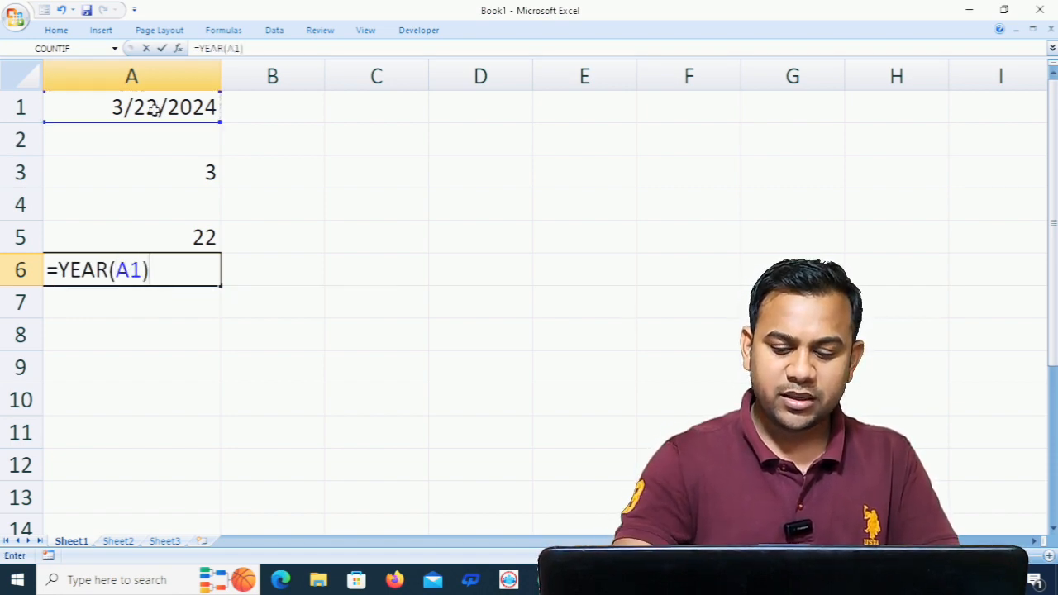
key("Return")
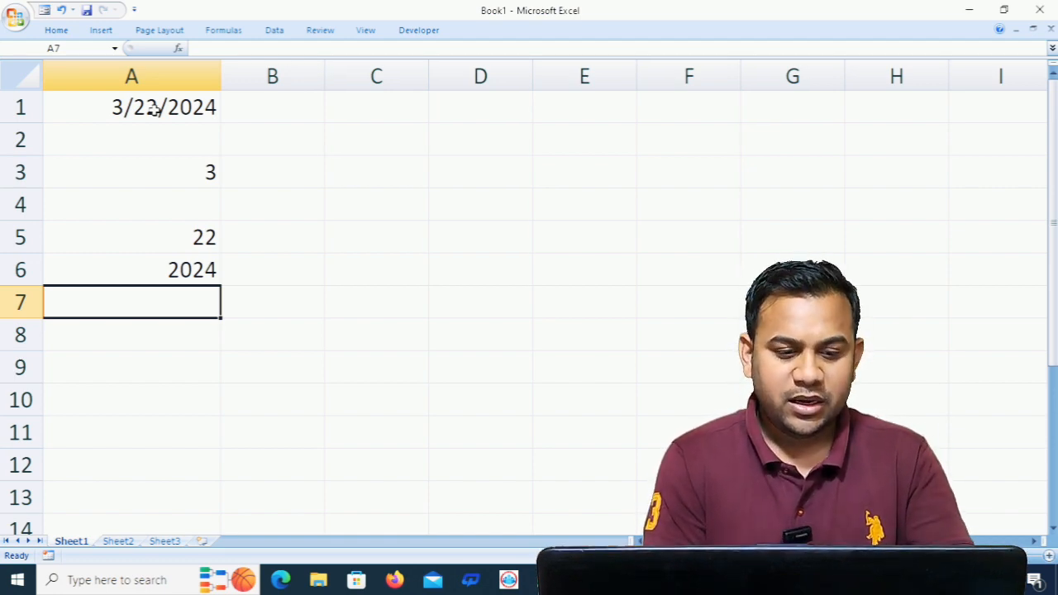
- Clear the contents of the entire sheet
key("ctrl+a")
key("Delete")
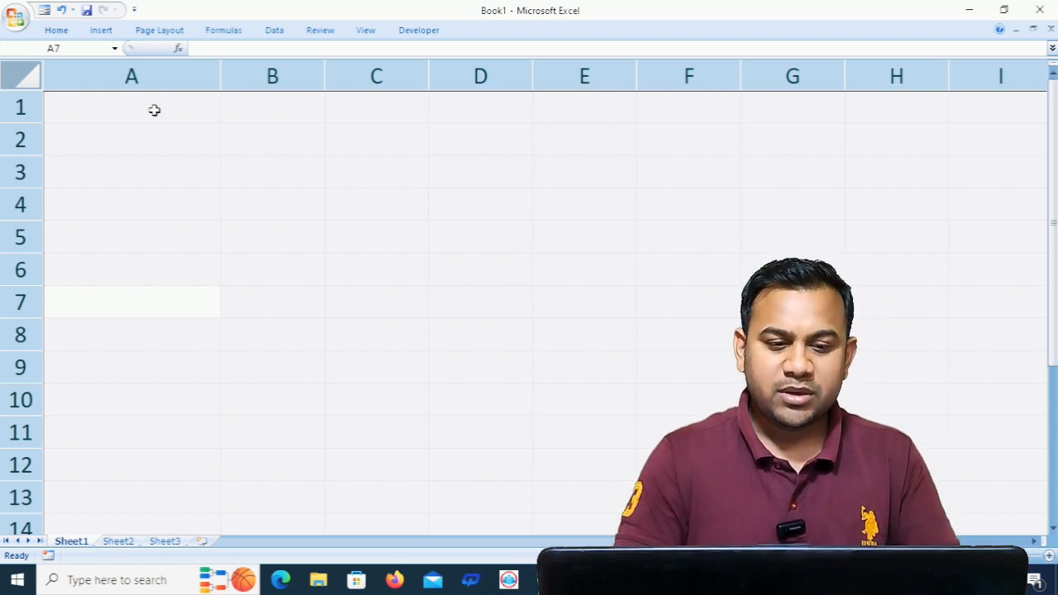
left_click(154, 110)
type("25")
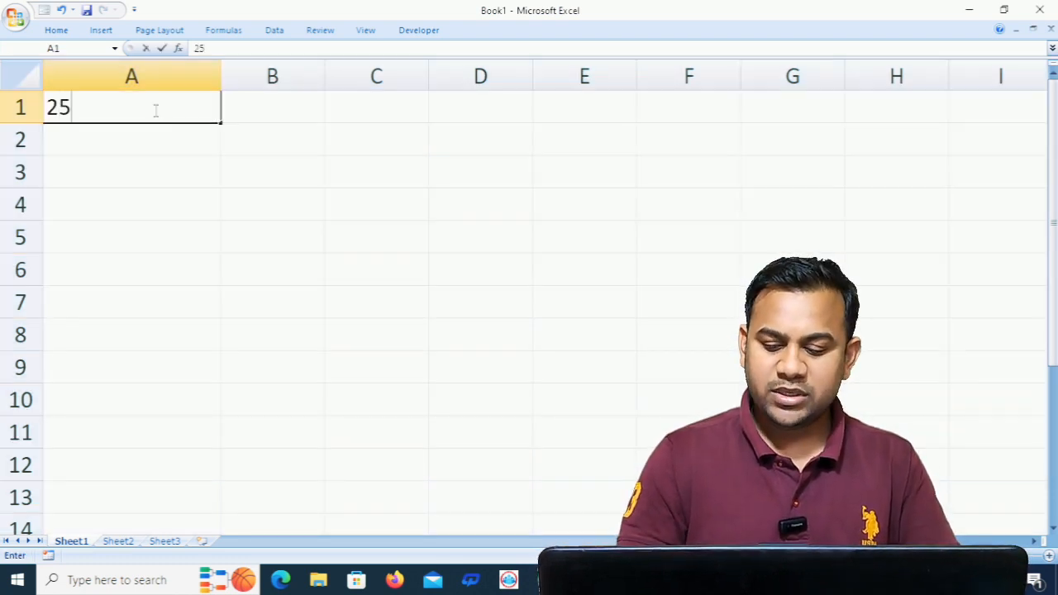
type(".25425")
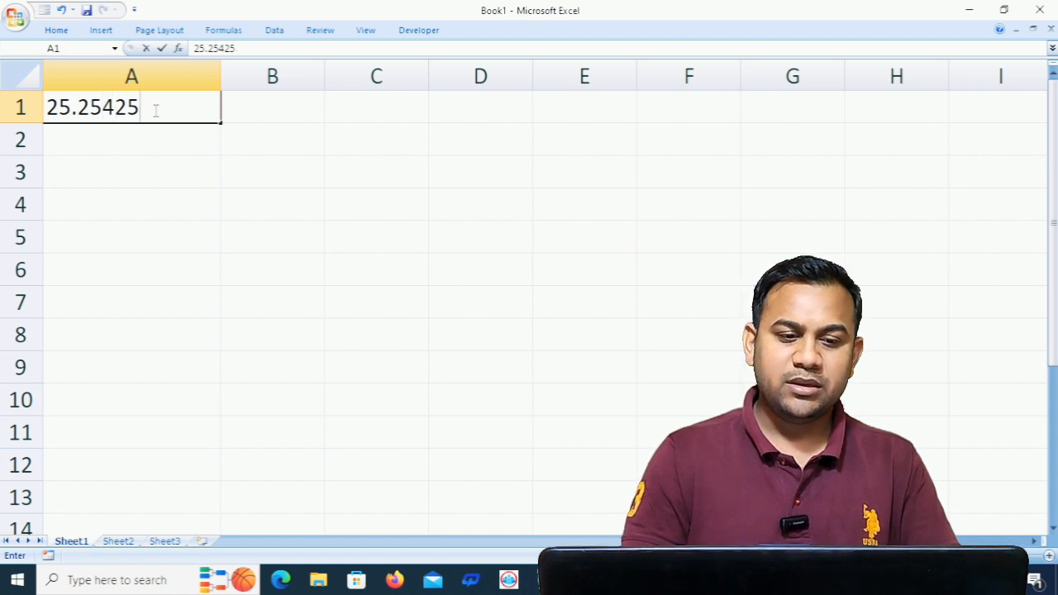
key("Return")
type(".")
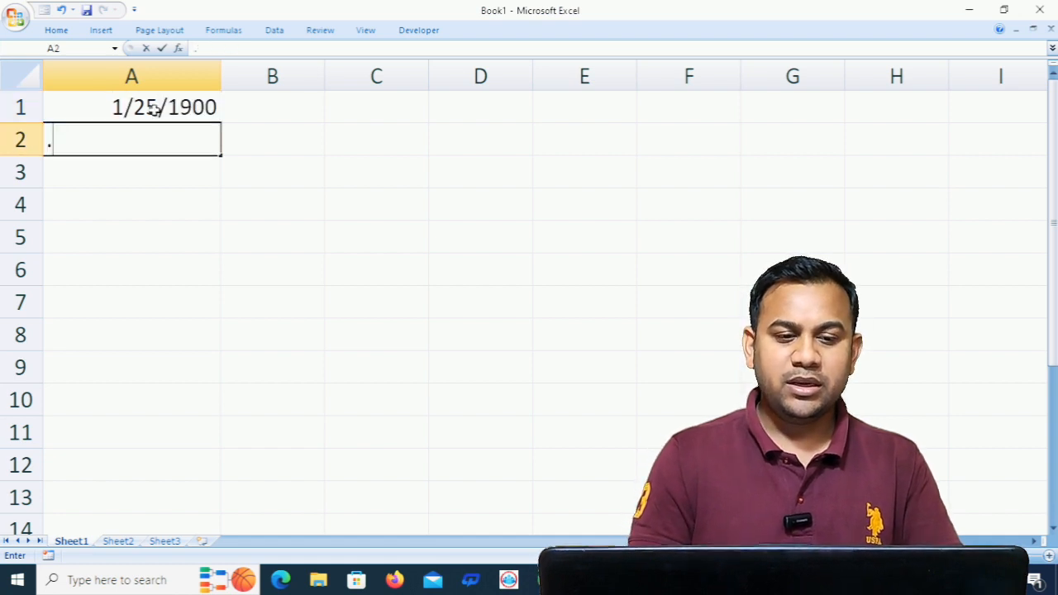
left_click(203, 109)
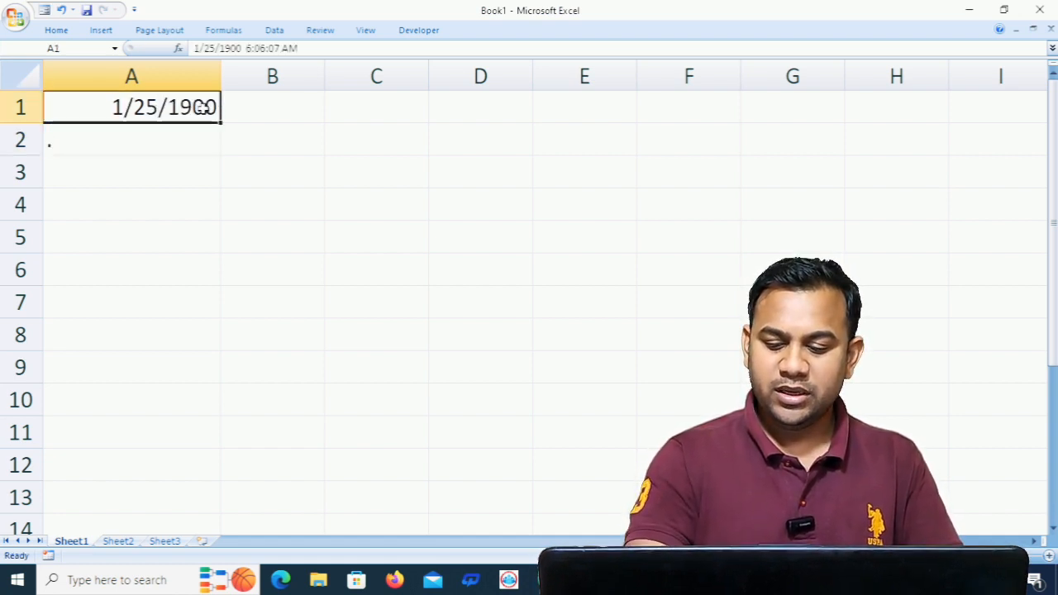
key("Delete")
- Enter the decimal number 25.2545 in cell C1
left_click(374, 106)
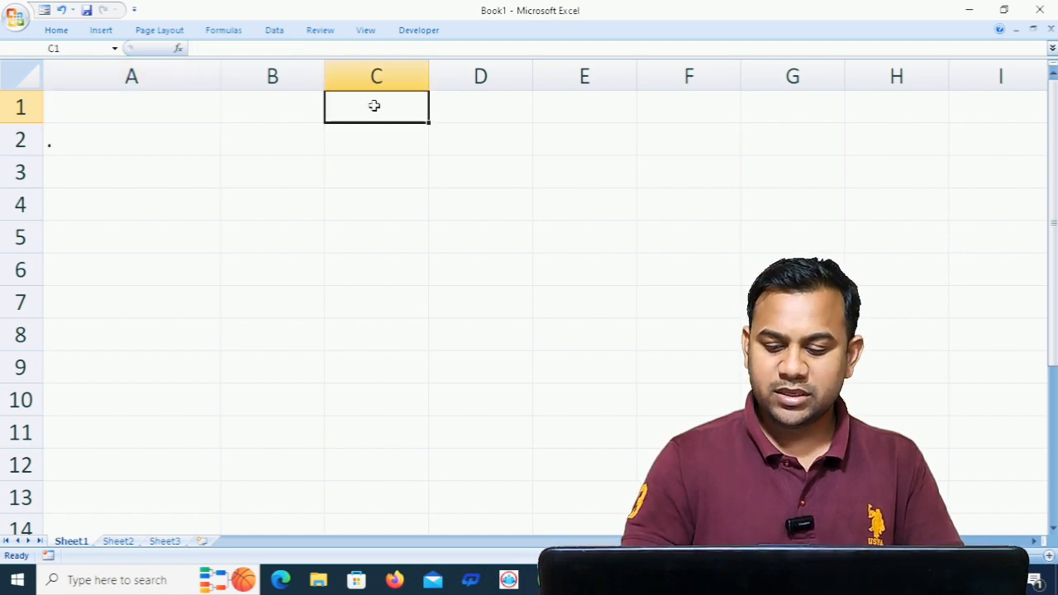
type("25.2545")
key("Return")
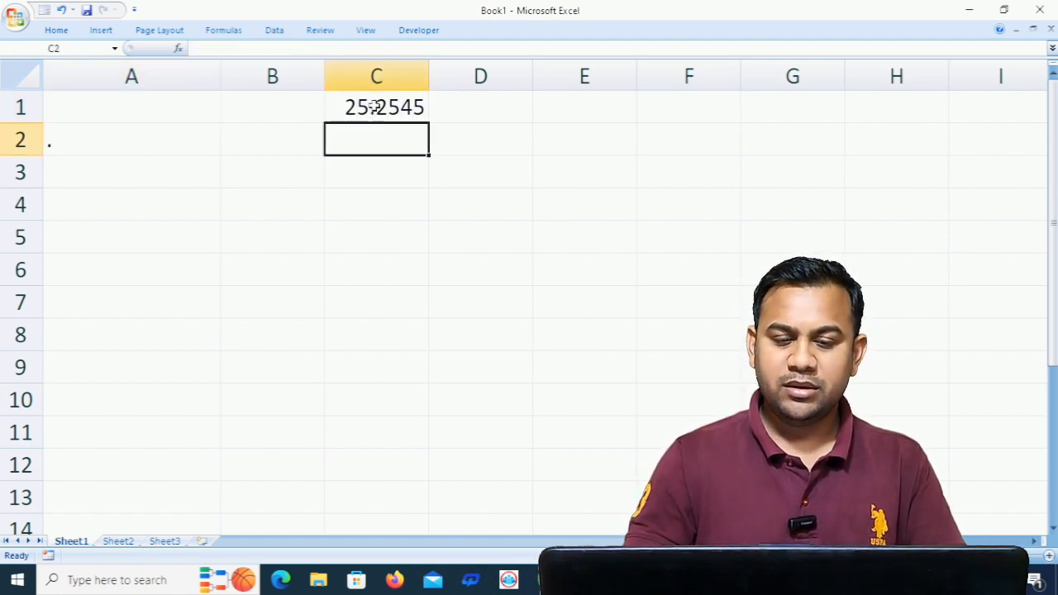
- Enter the formula =ROUND(C1,2) in cell C3 to round the number to two decimal places
key("Return")
key("Return")
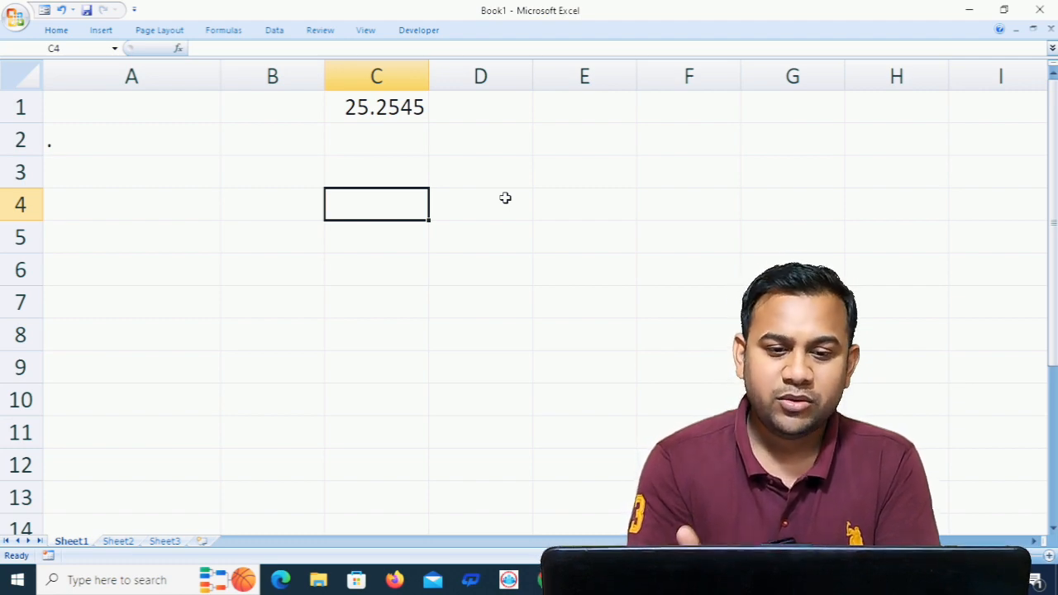
left_click(367, 168)
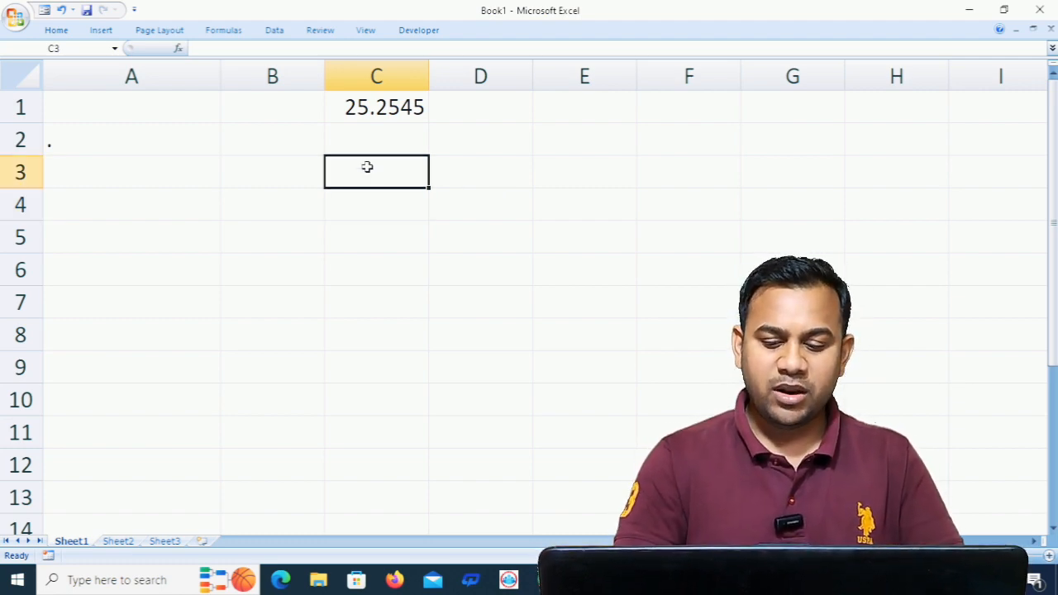
type("=")
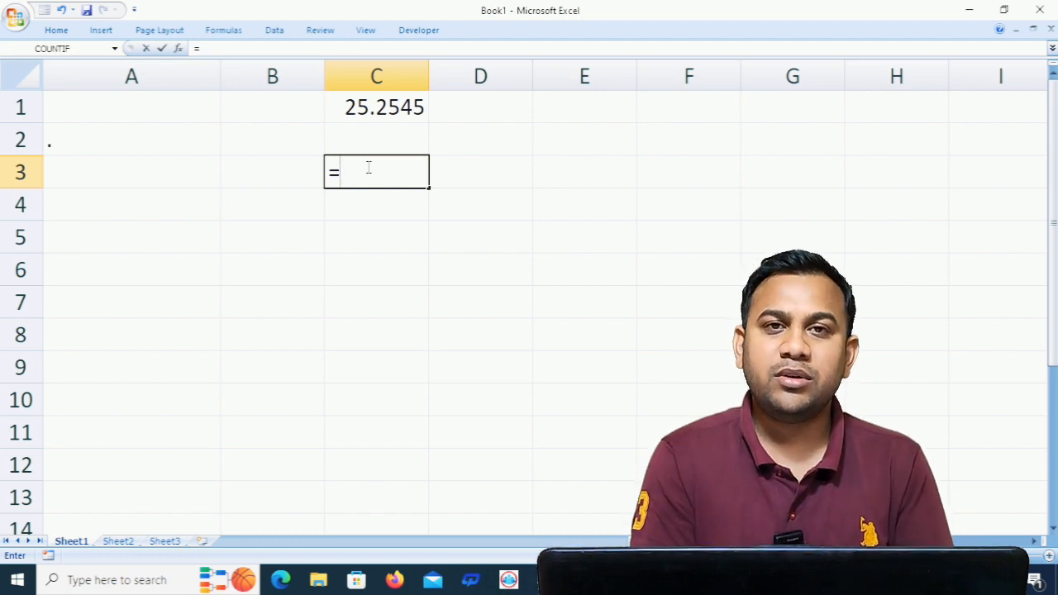
type("round")
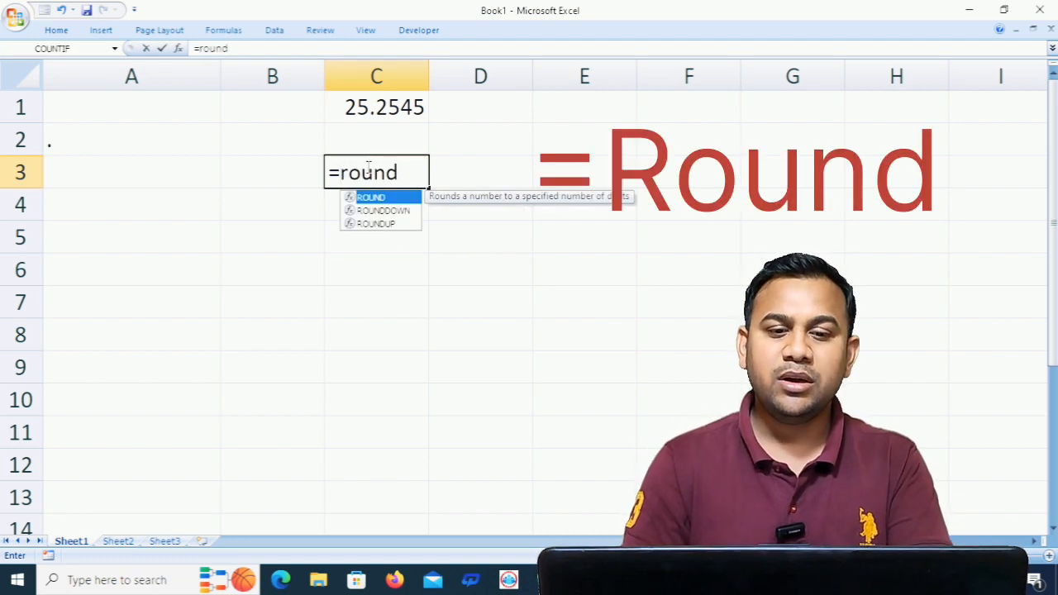
key("Tab")
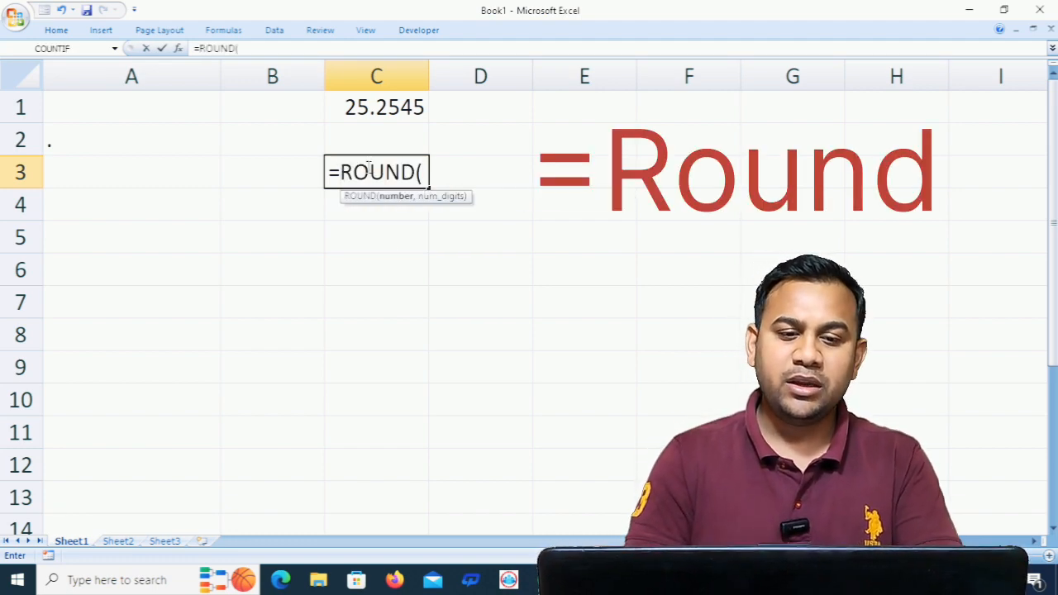
left_click(365, 107)
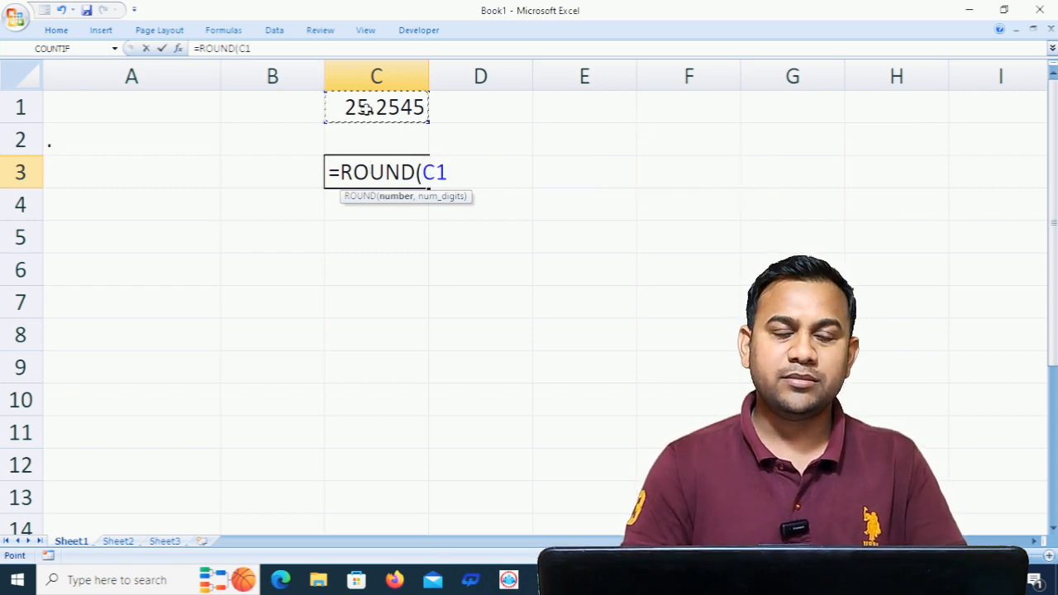
type(",")
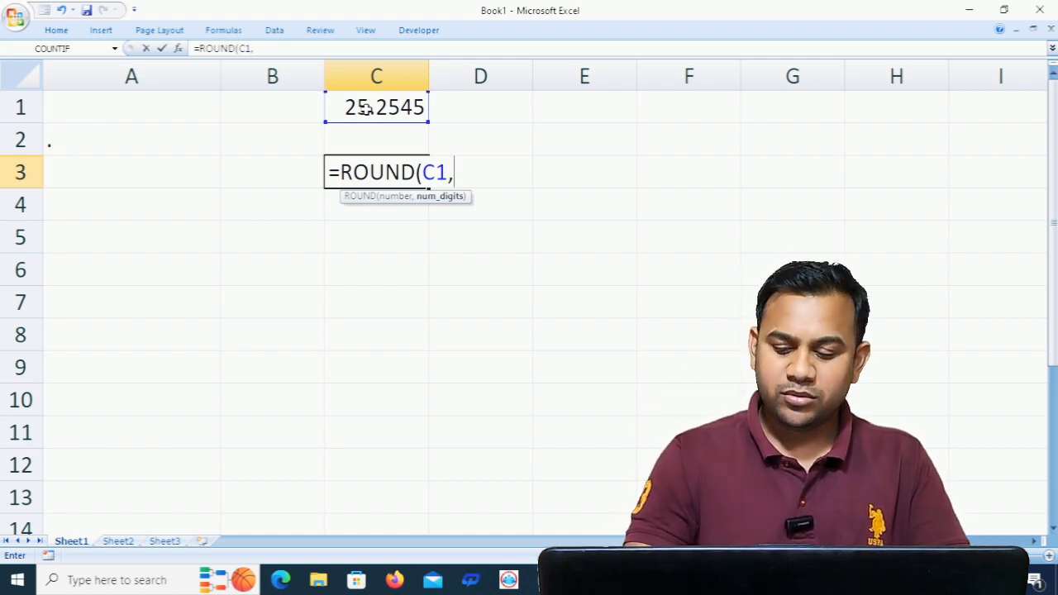
type("2")
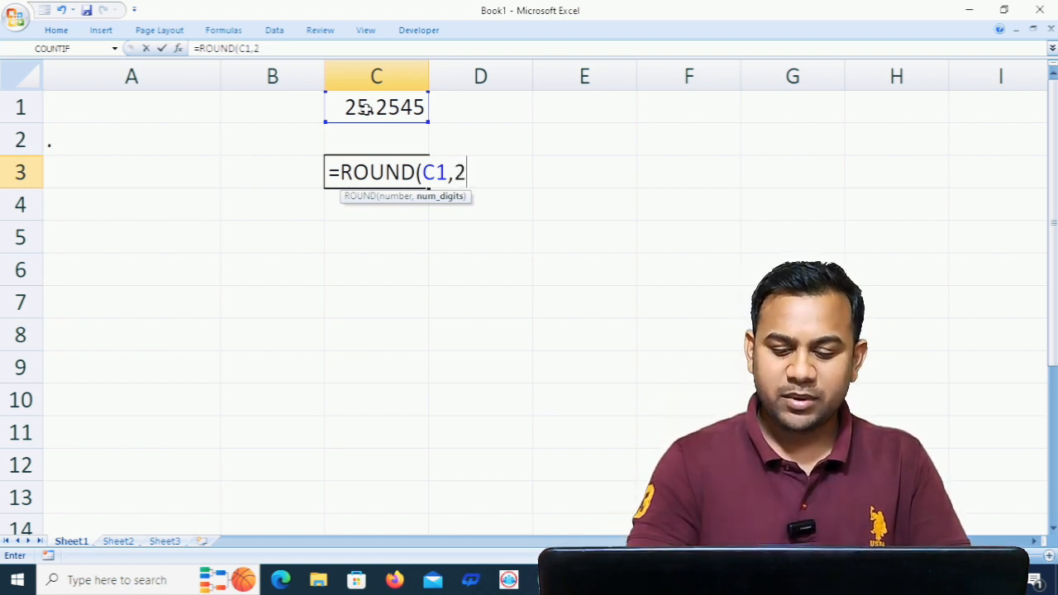
type(")")
key("Return")
key("Return")
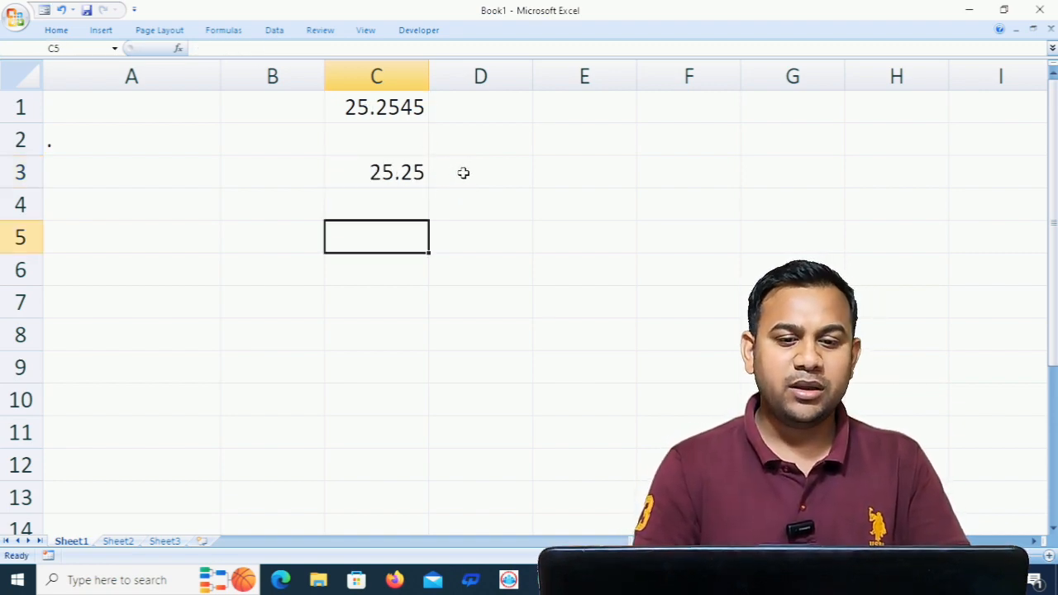
- Enter the formula =ROUND(C1,3) in cell C5 to round the number to three decimal places
type("=round")
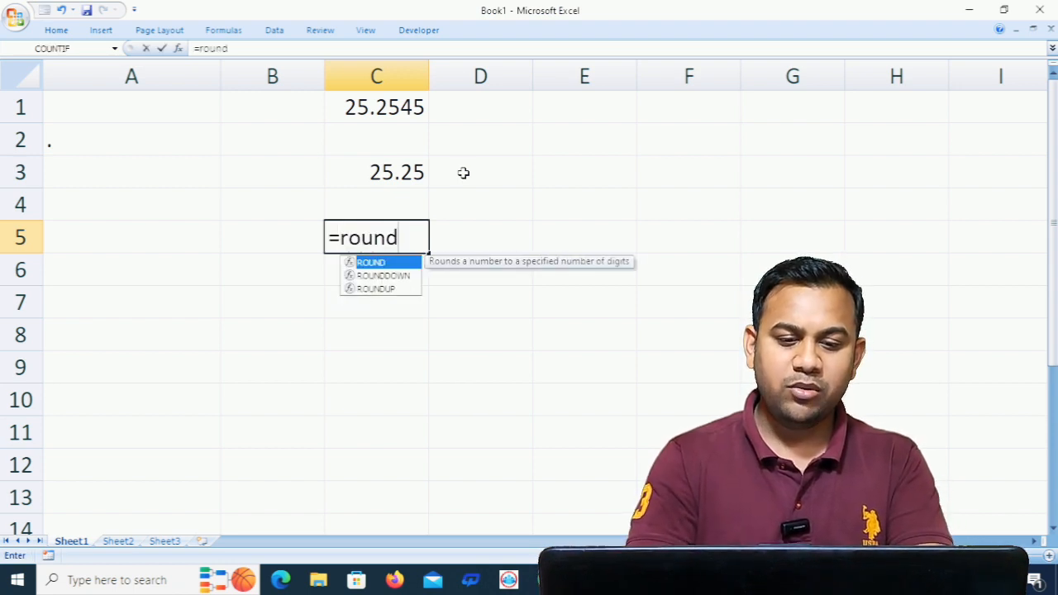
key("Tab")
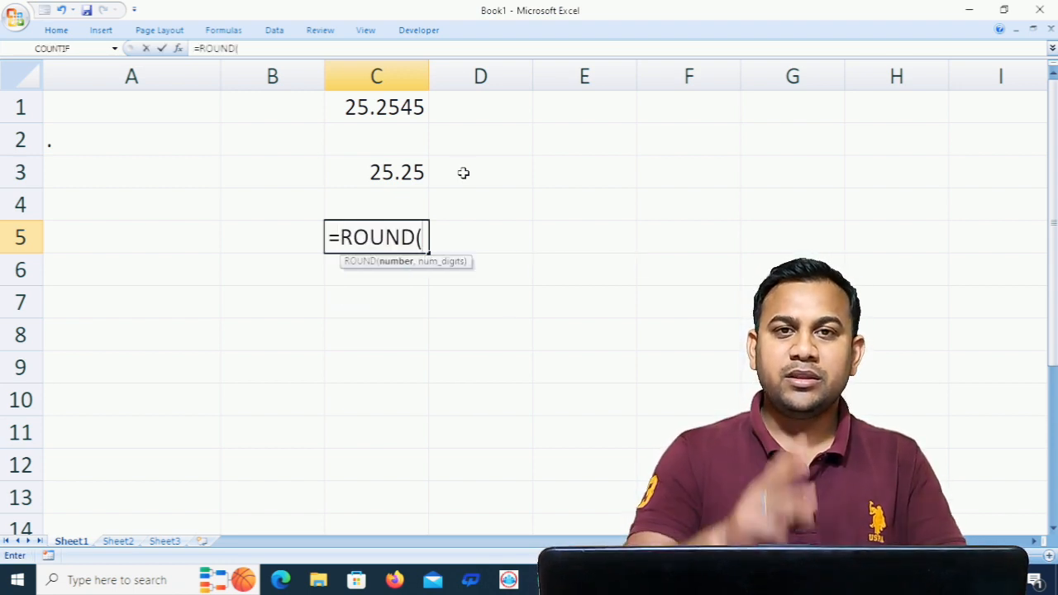
left_click(405, 108)
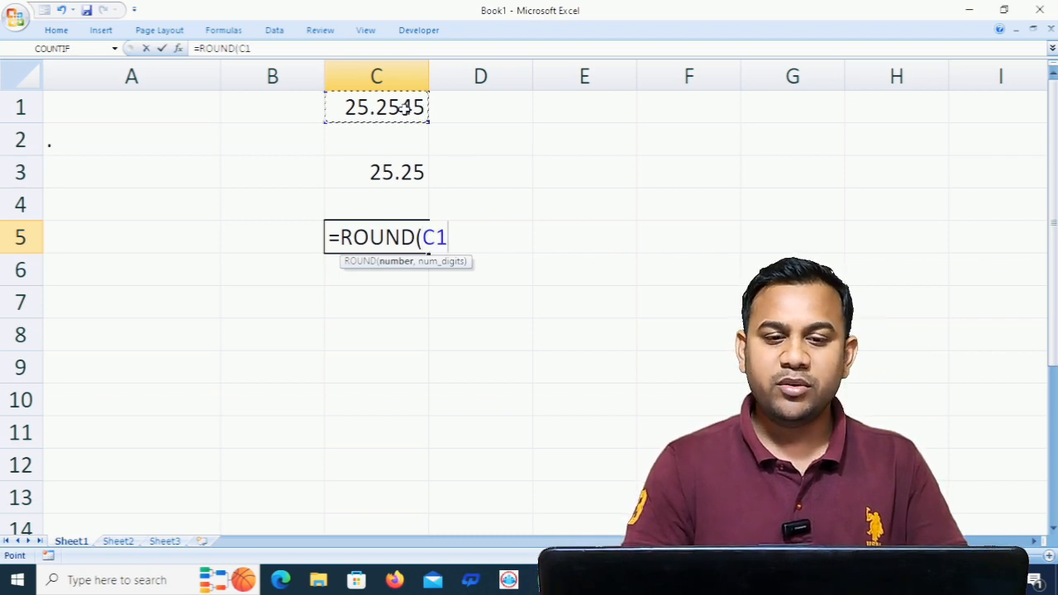
type(",3")
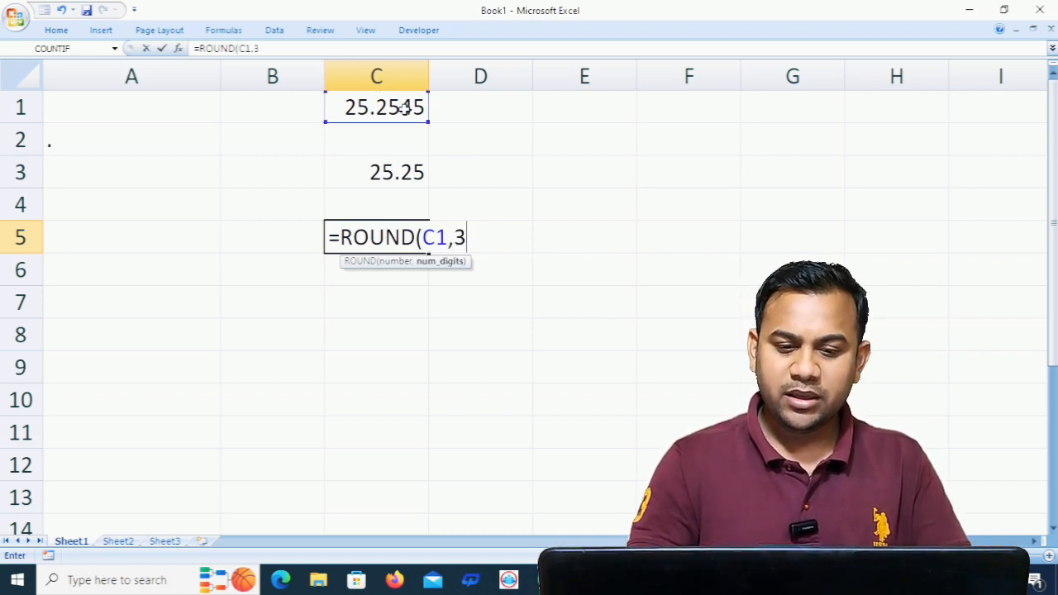
type(")")
key("Return")
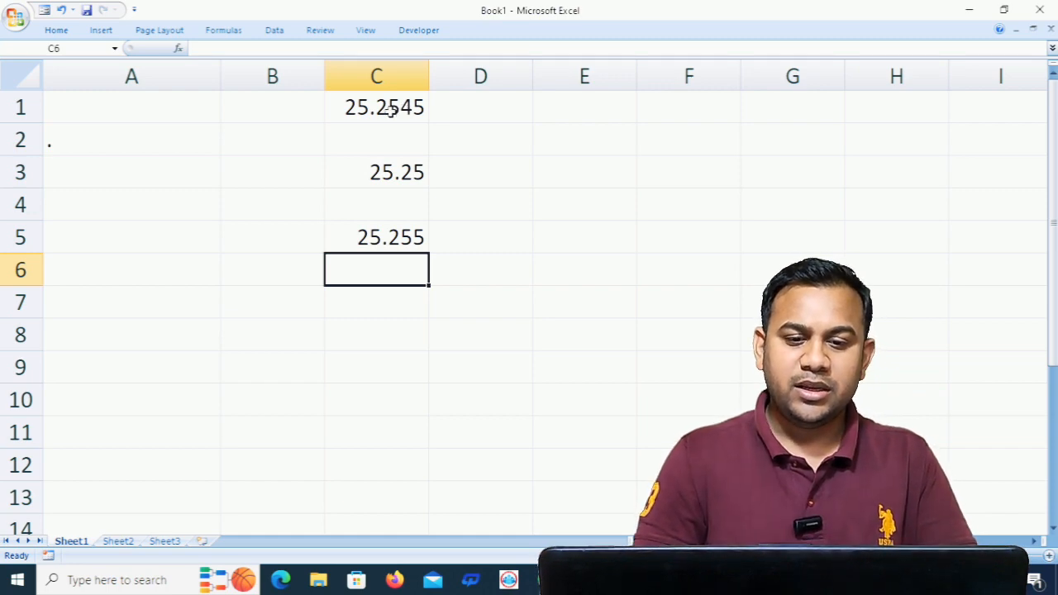
- Switch to the blank worksheet Sheet2
left_click_drag(390, 110, 394, 233)
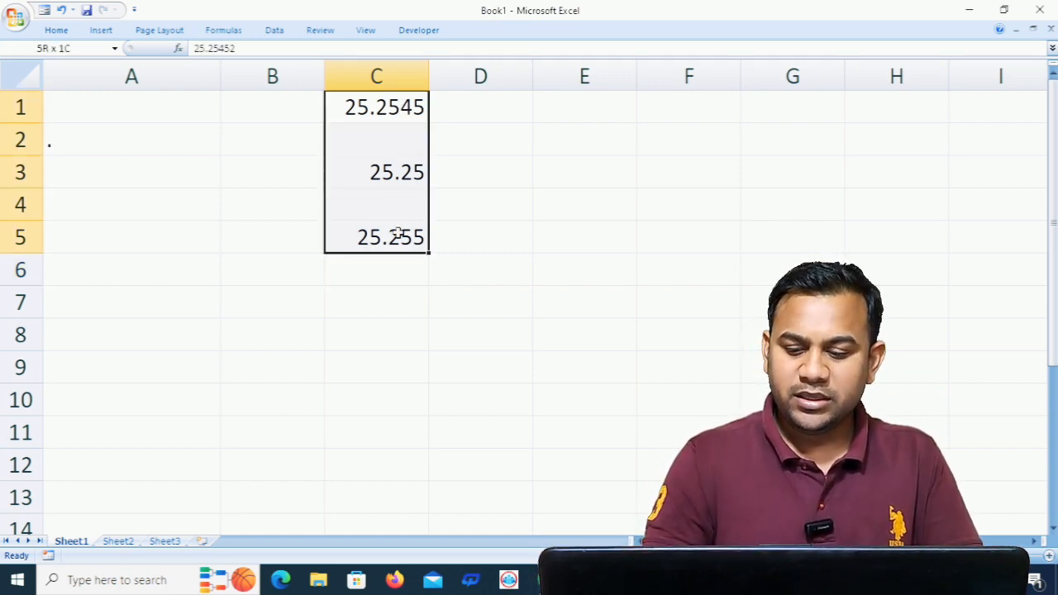
left_click(121, 542)
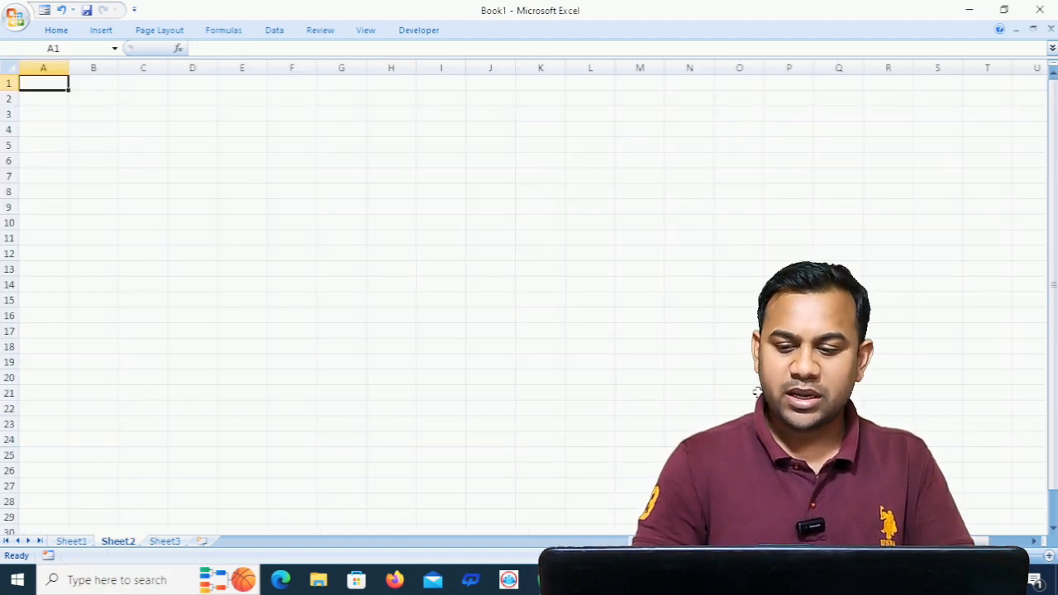
left_click(1048, 556)
left_click(1048, 556)
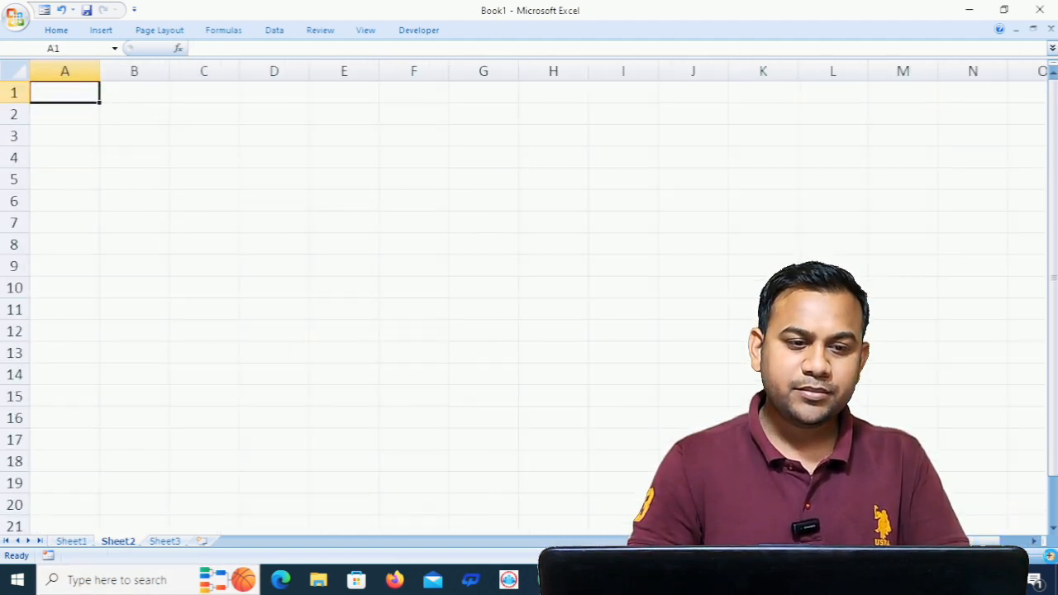
left_click(1048, 556)
left_click(1047, 556)
left_click(1048, 556)
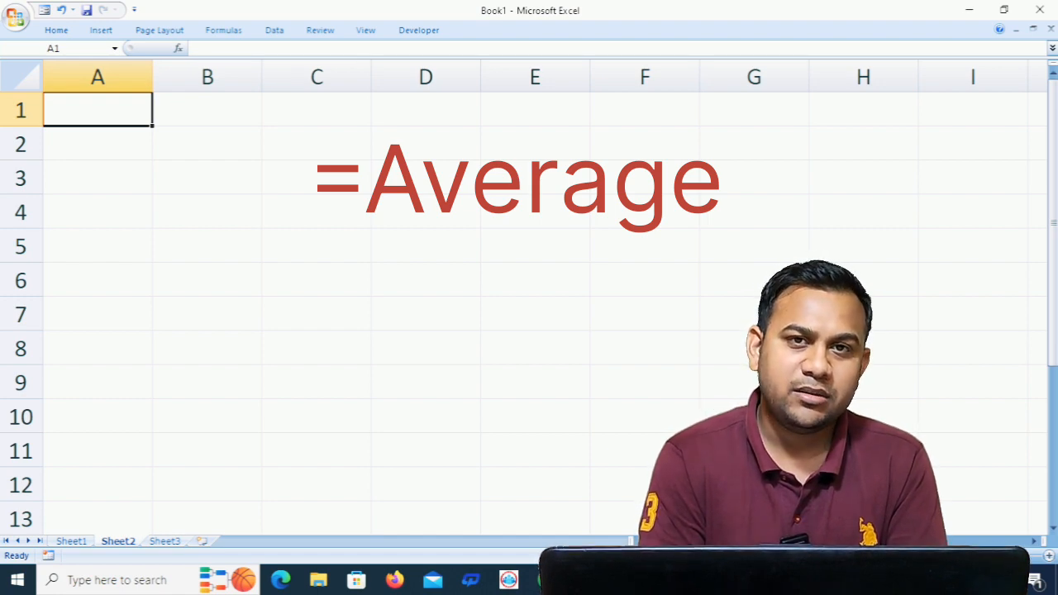
- Enter the numbers 52, 85, 65, 85, 75 and 45 down column A in cells A1 to A6
type("52")
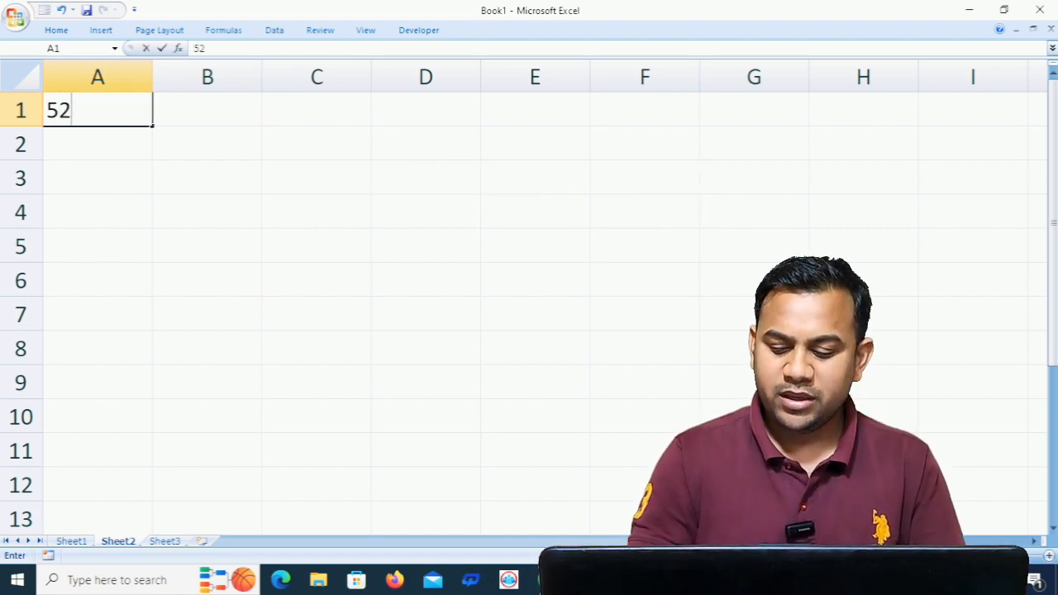
key("Return")
type("85")
key("Return")
type("65")
key("Return")
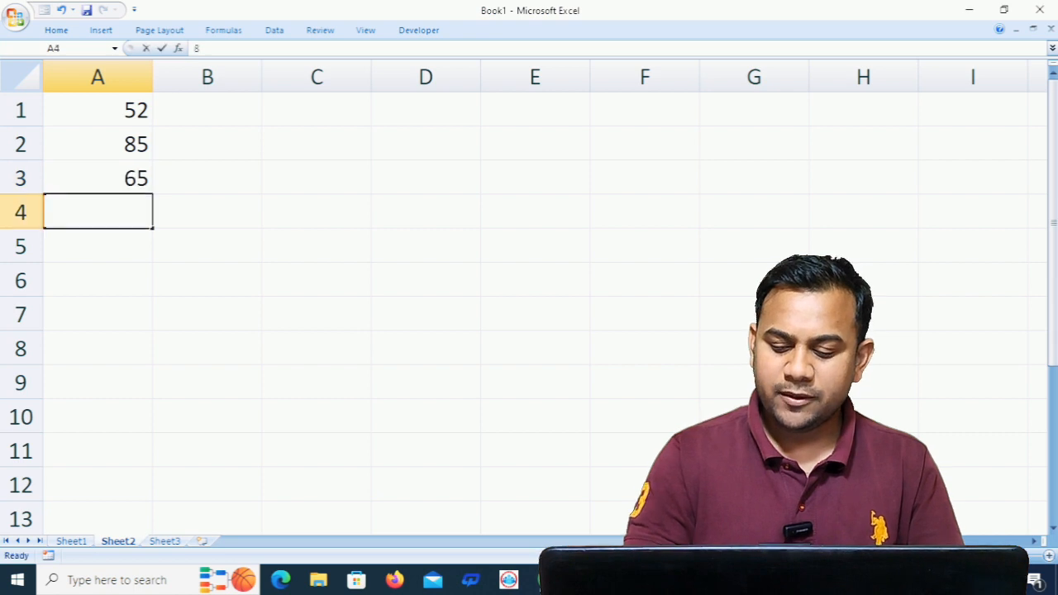
type("85")
key("Return")
type("75")
key("Return")
type("45")
key("Return")
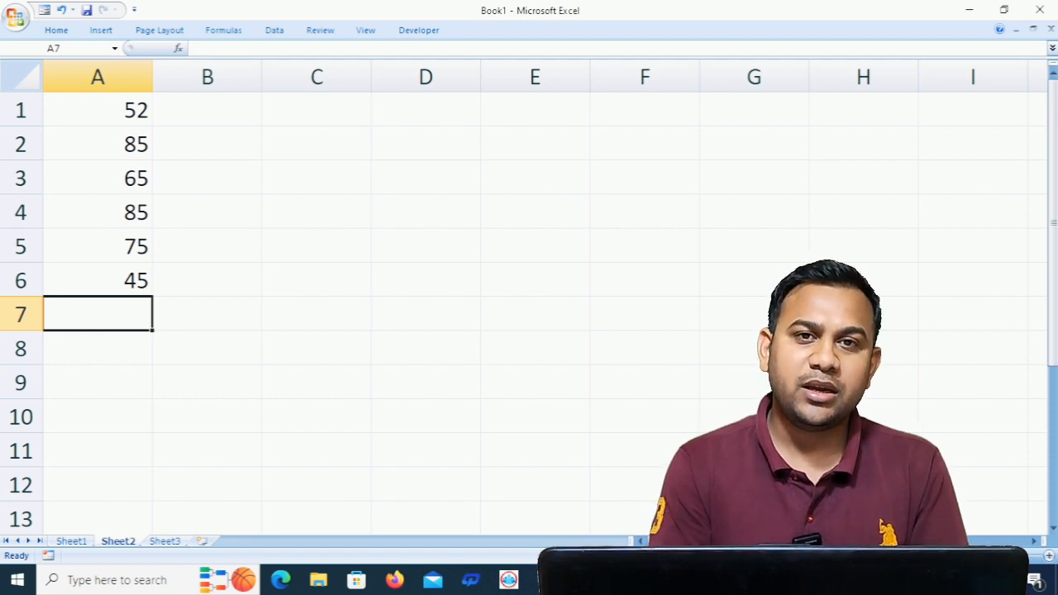
- Enter the formula =AVERAGE(A1:A6) in cell A8 to average the six numbers
key("Down")
type("=")
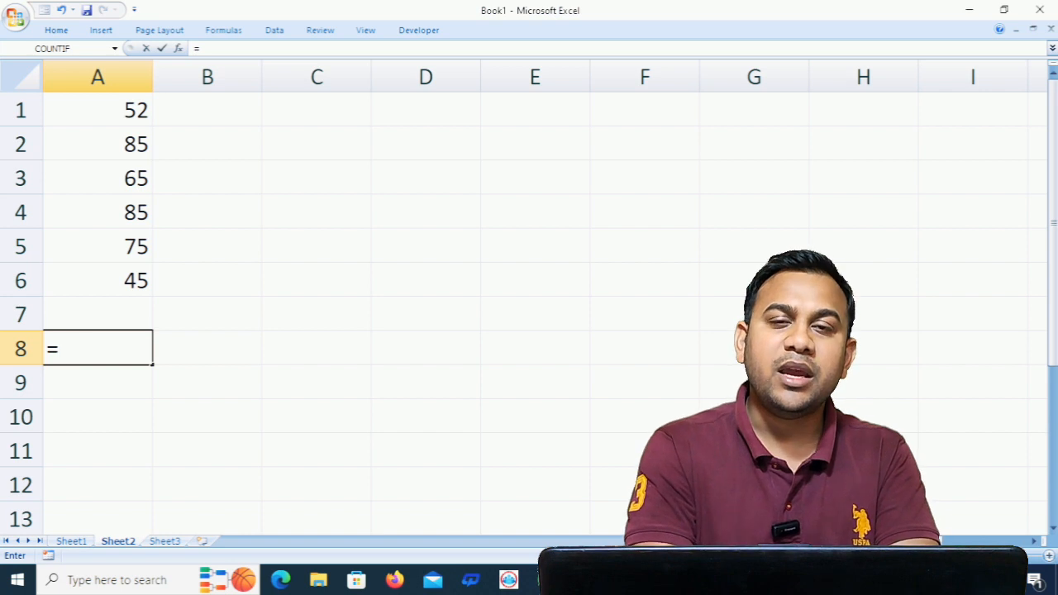
type("averag")
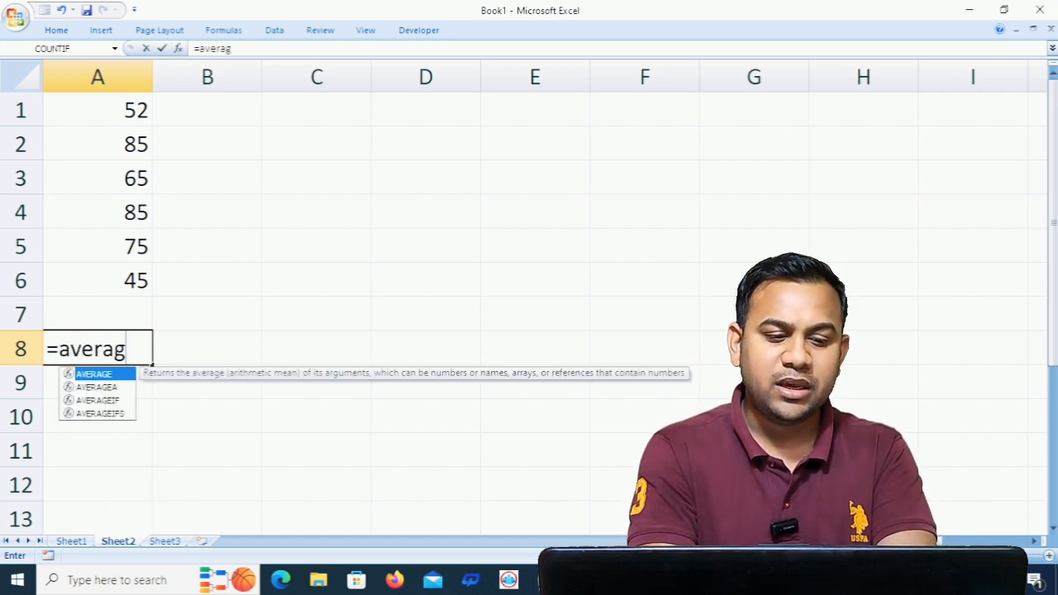
key("Tab")
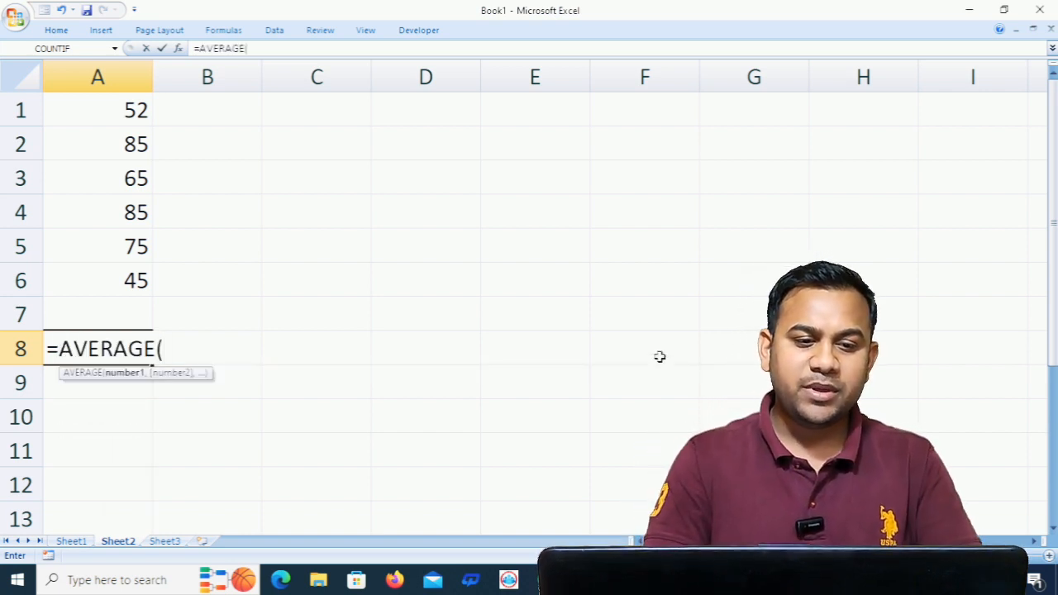
left_click_drag(137, 107, 119, 276)
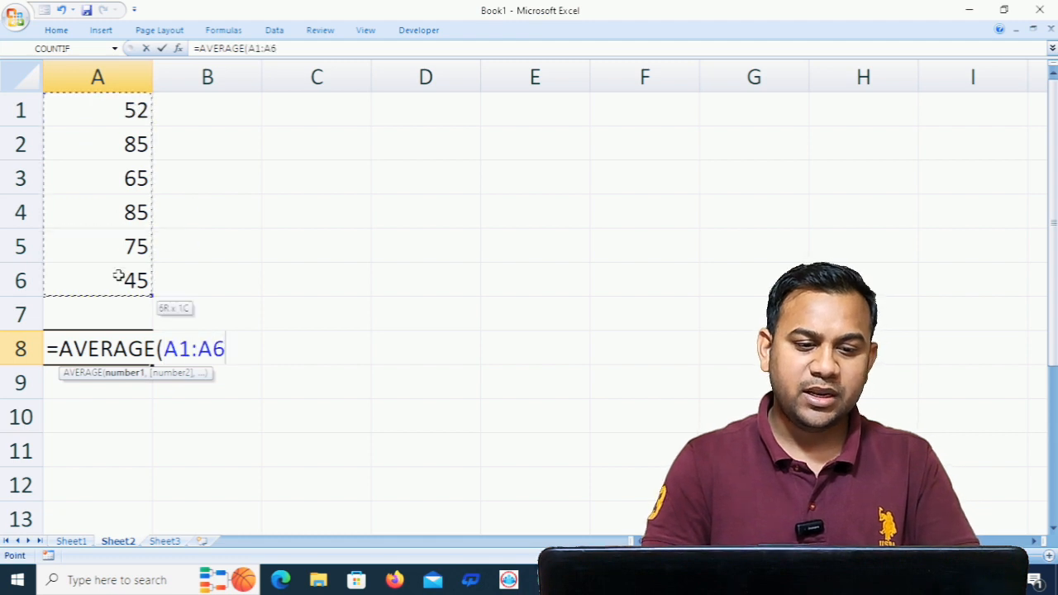
type(")")
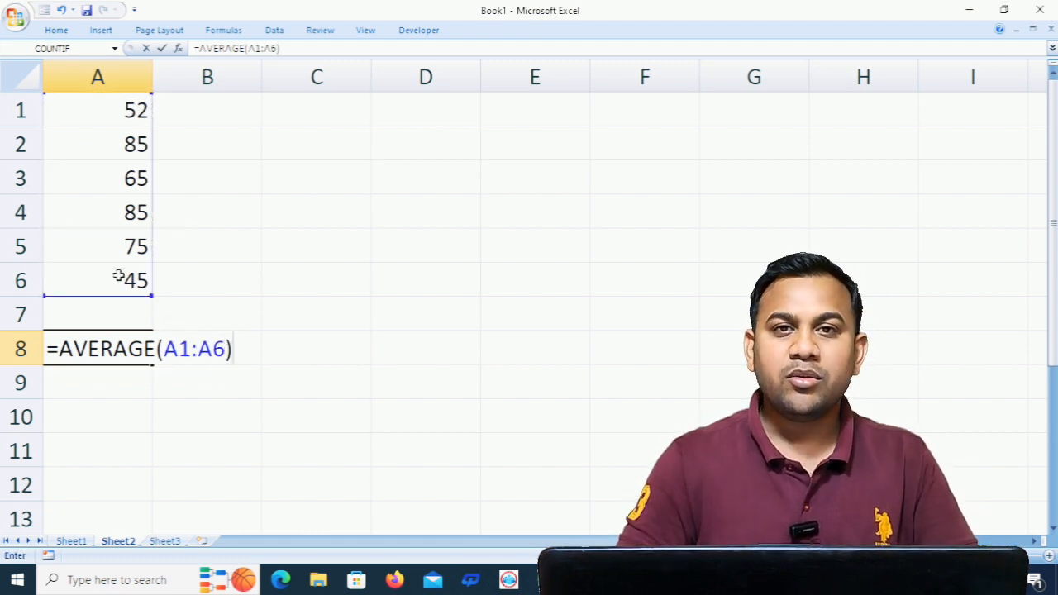
key("Return")
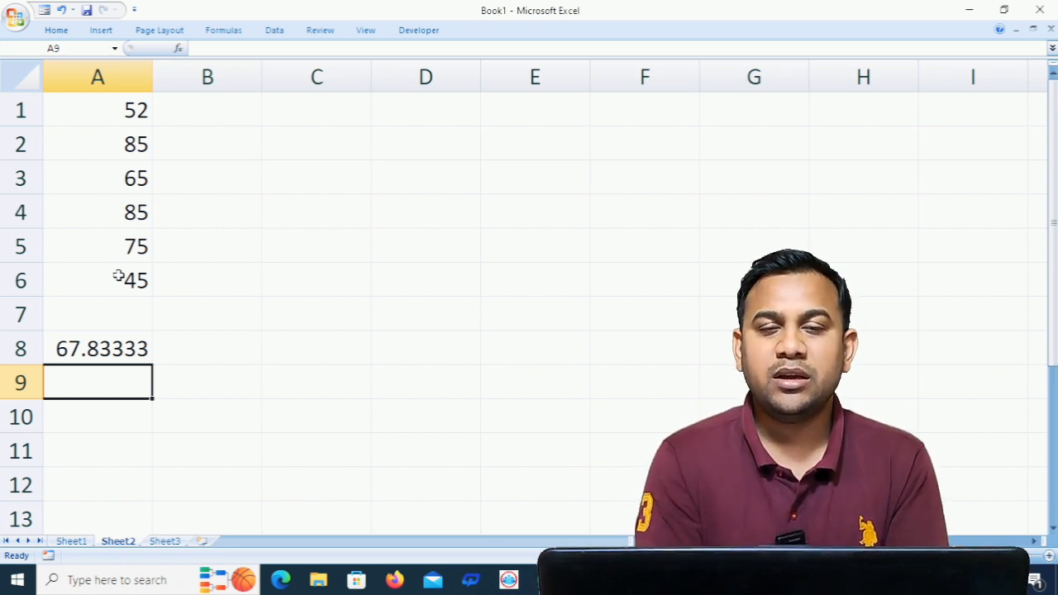
- Enter the formula =ROUND(A8,2) in cell A10 to round the average to two decimal places
key("Down")
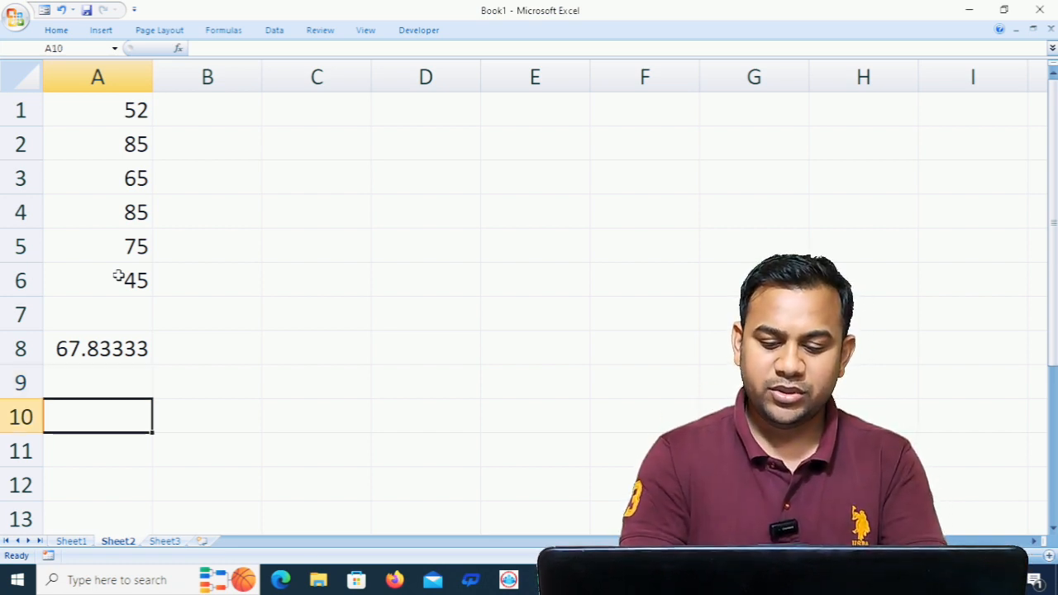
type("=rou")
key("Tab")
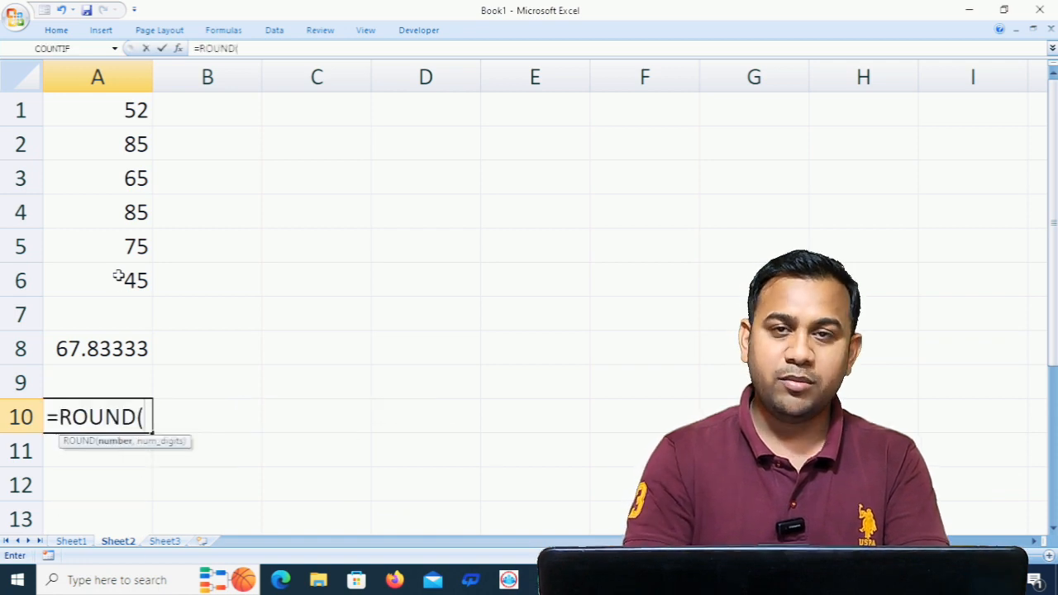
left_click(108, 348)
type(",2)")
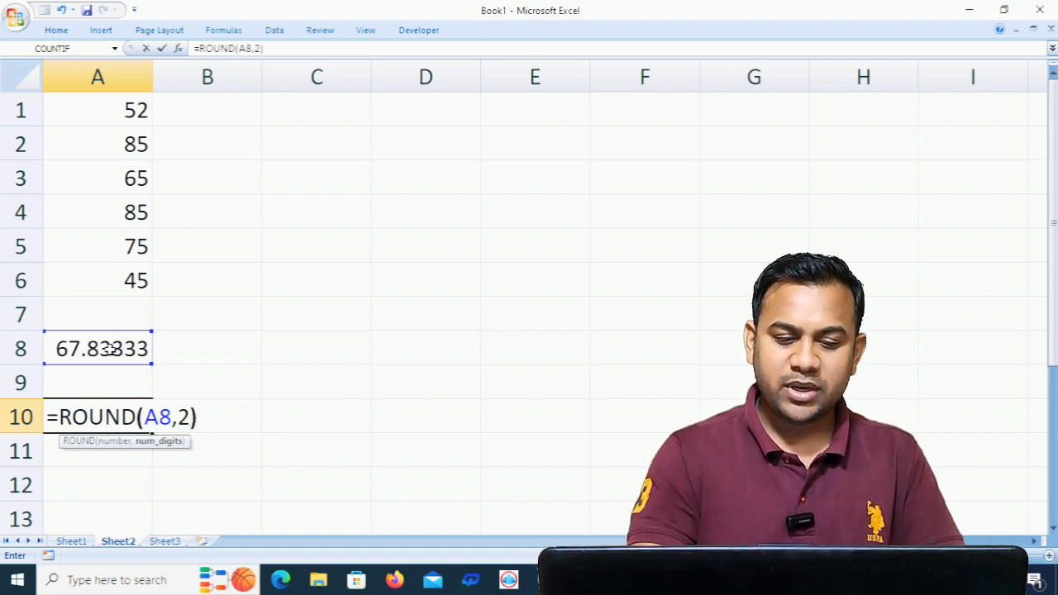
key("Return")
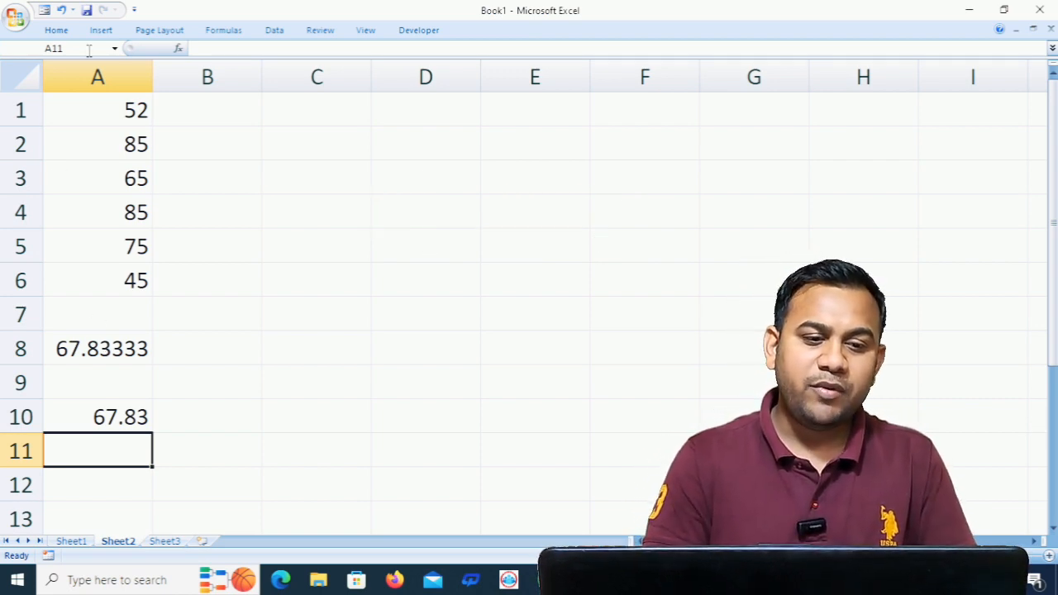
- Clear the contents of column A and enter the formula =FACT(5) in cell A1
left_click(82, 76)
key("Delete")
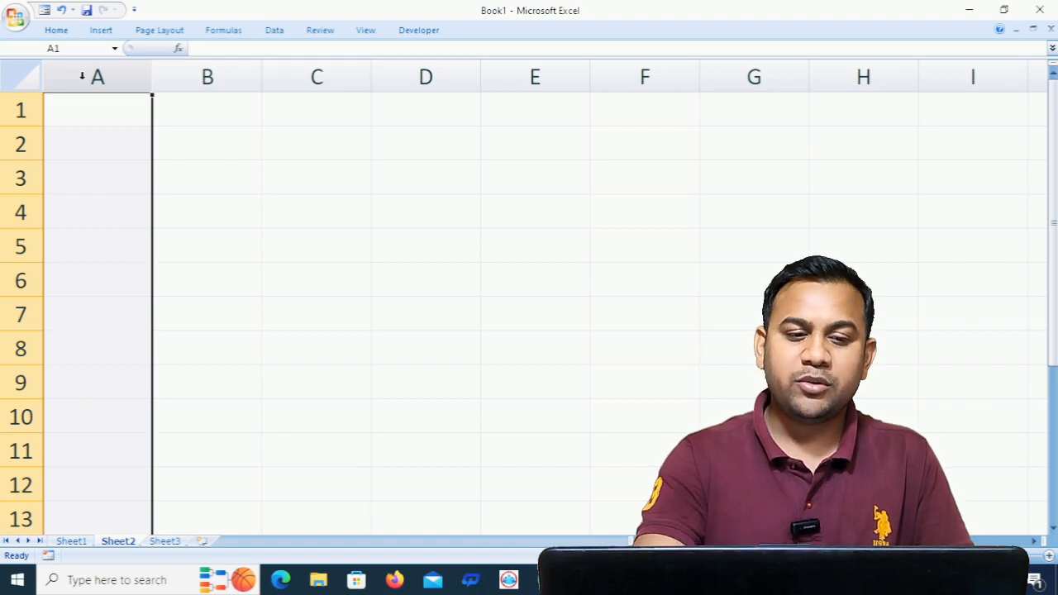
left_click(100, 101)
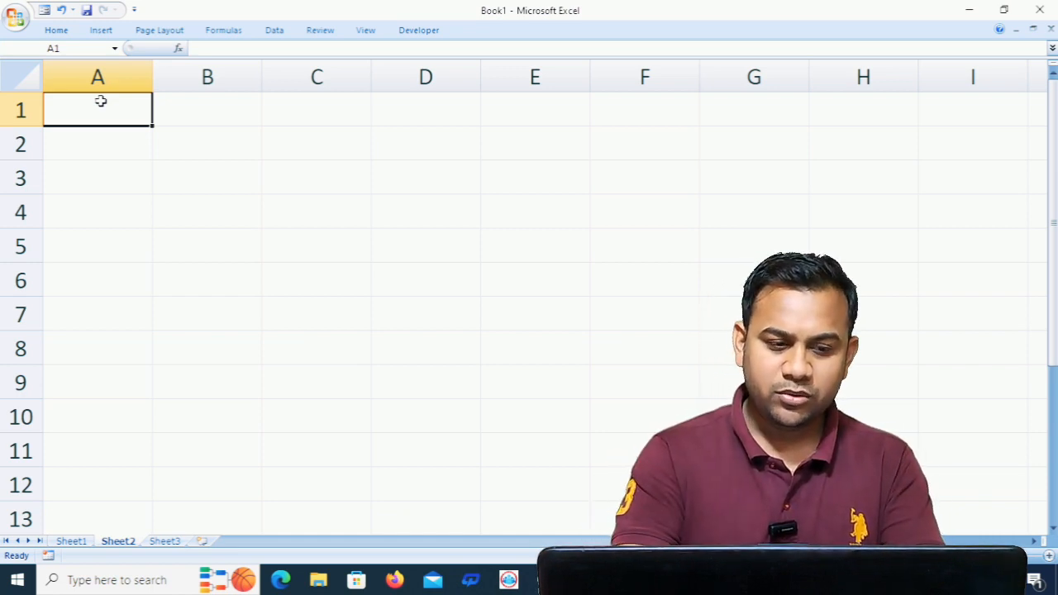
type("=fact")
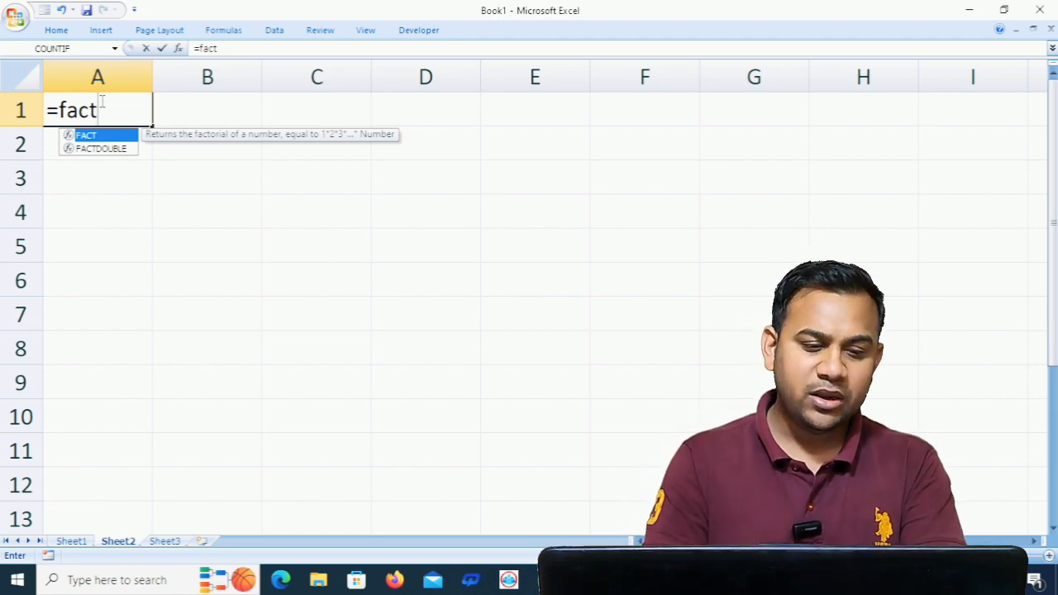
key("Tab")
type("5")
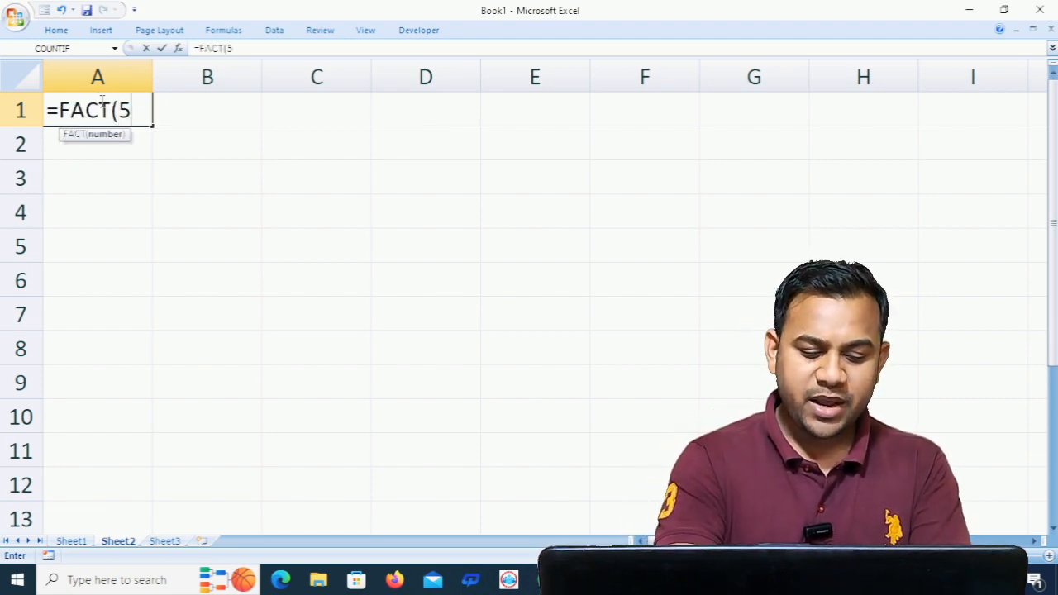
type(")")
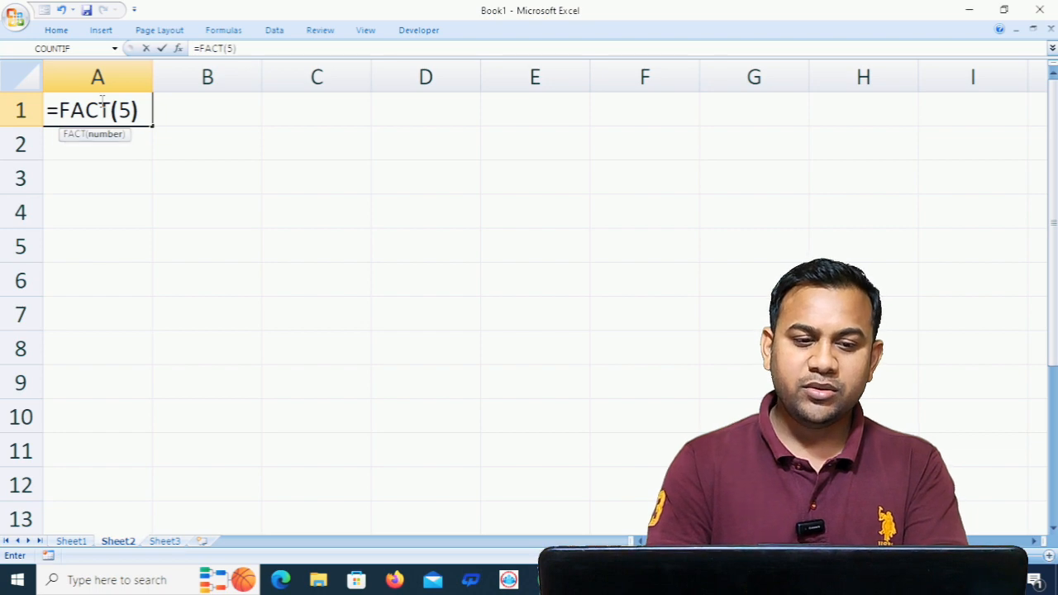
key("Return")
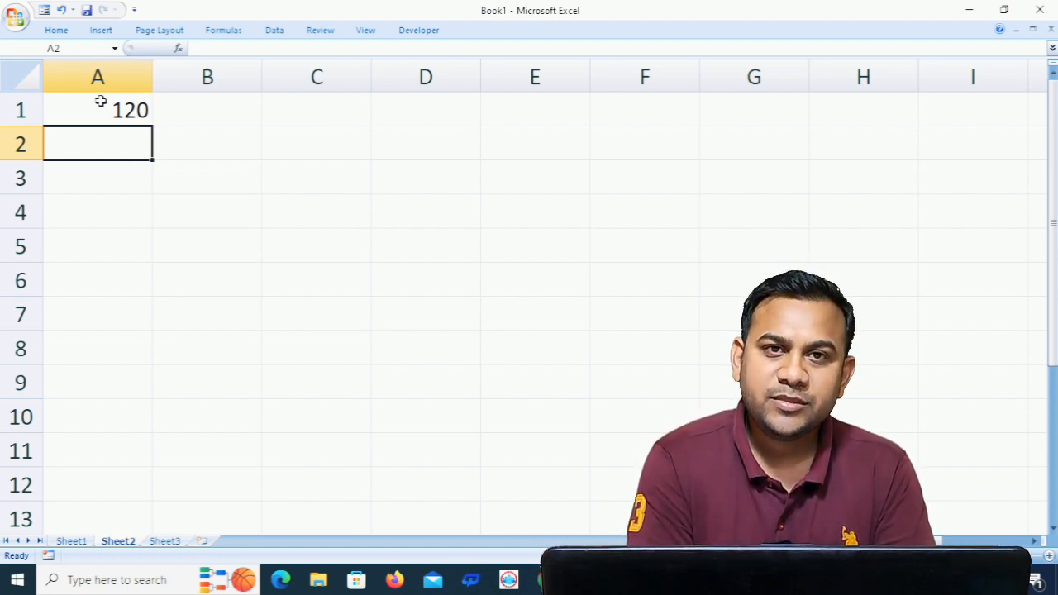
- Enter the formula =FACT(6) in cell B3 to calculate the factorial of 6
left_click(198, 176)
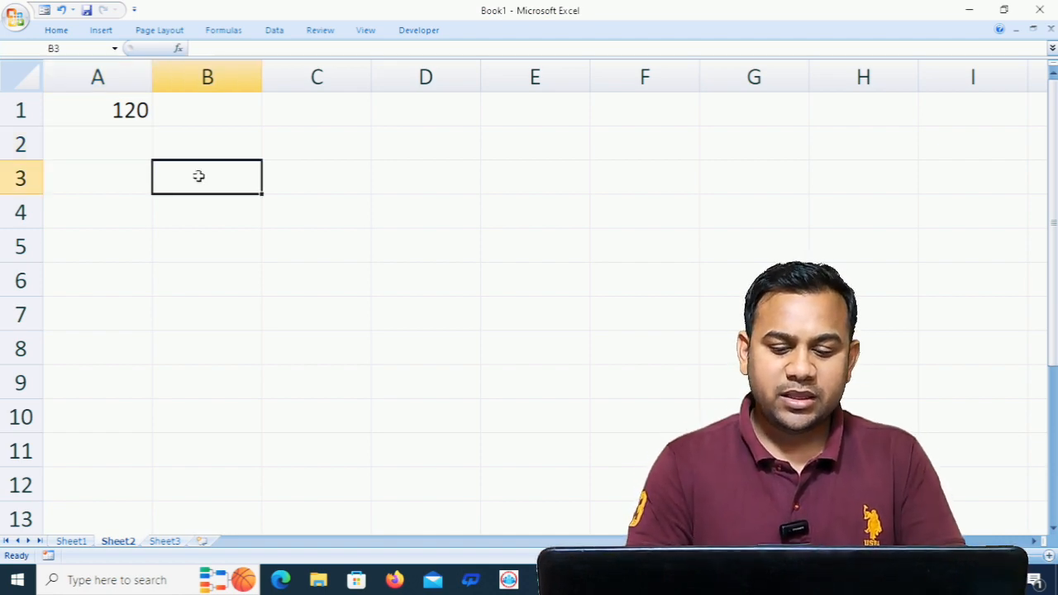
type("=fac")
key("Tab")
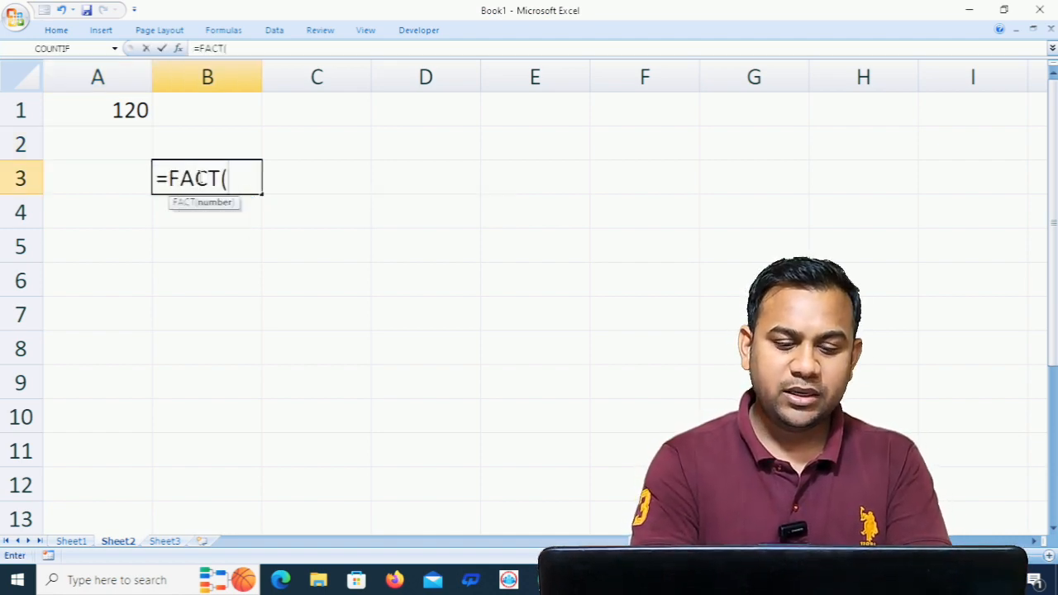
type("6)")
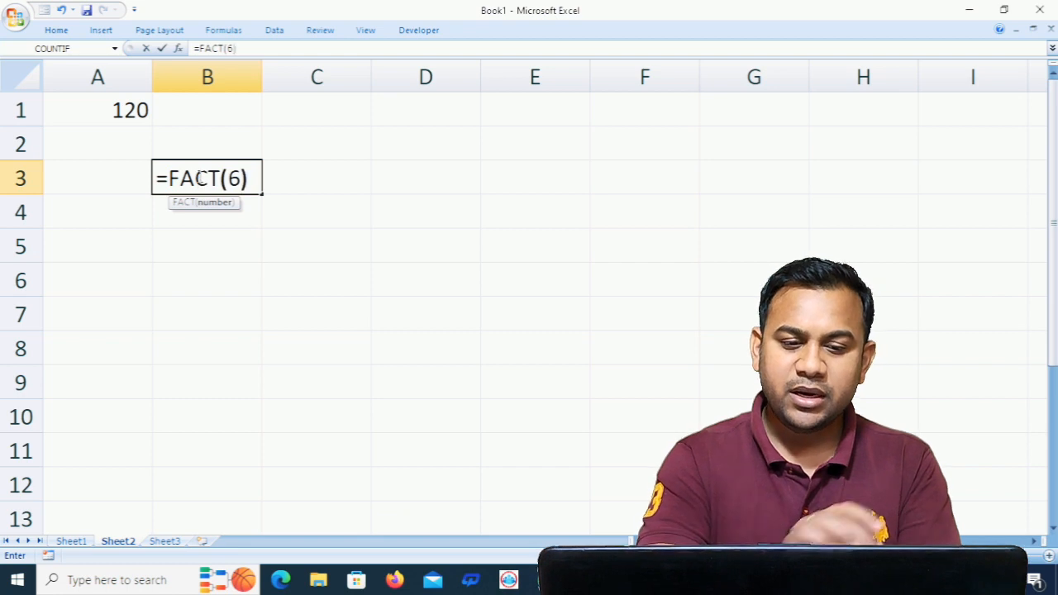
key("Return")
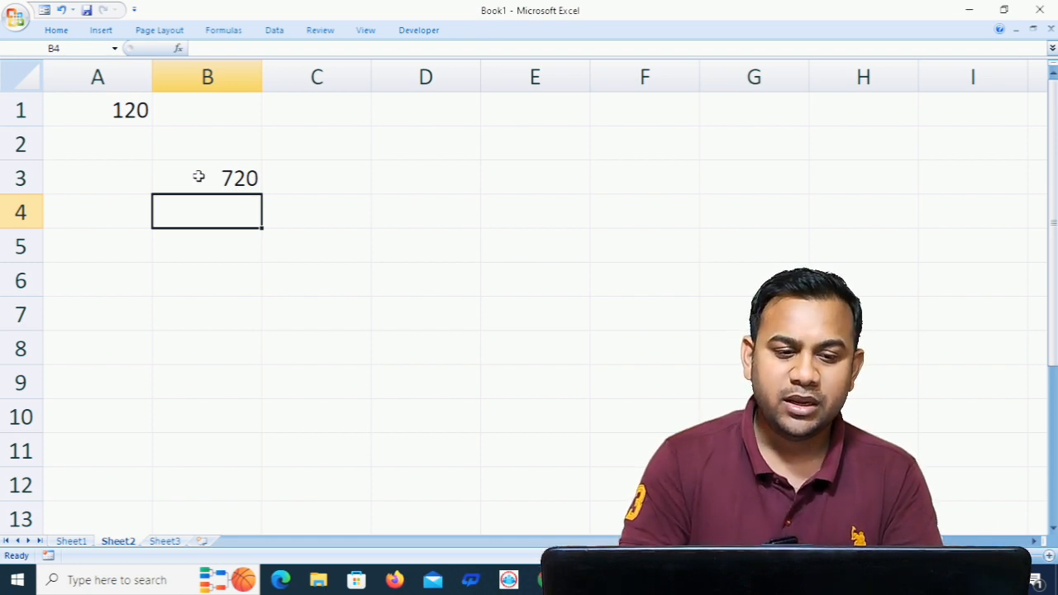
- Clear cells A1:B4 and enter the sample texts ram in cell A1 and RAM in cell C1
left_click_drag(58, 105, 252, 200)
key("Delete")
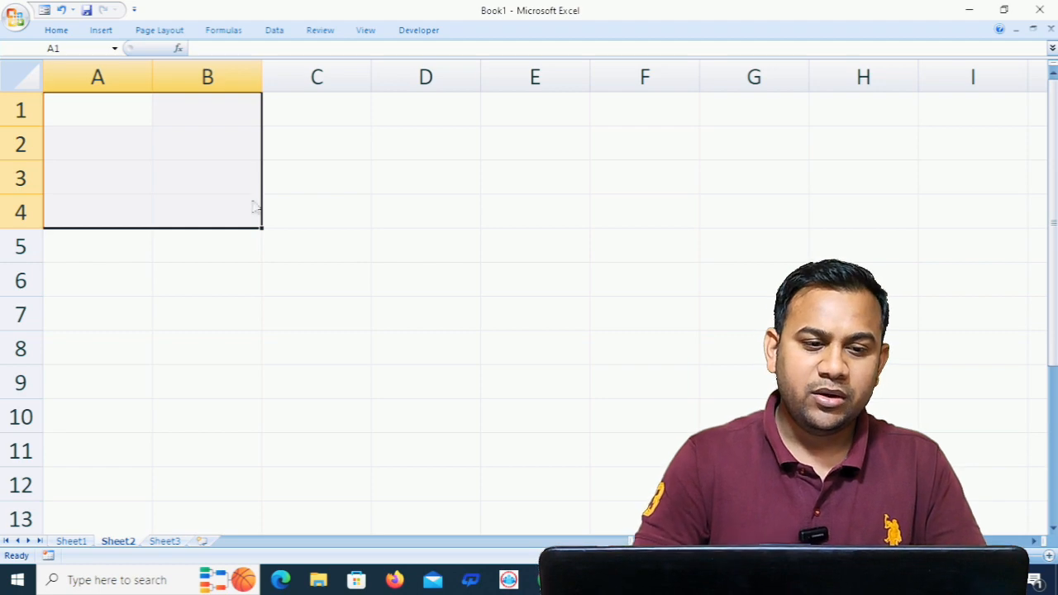
left_click(129, 116)
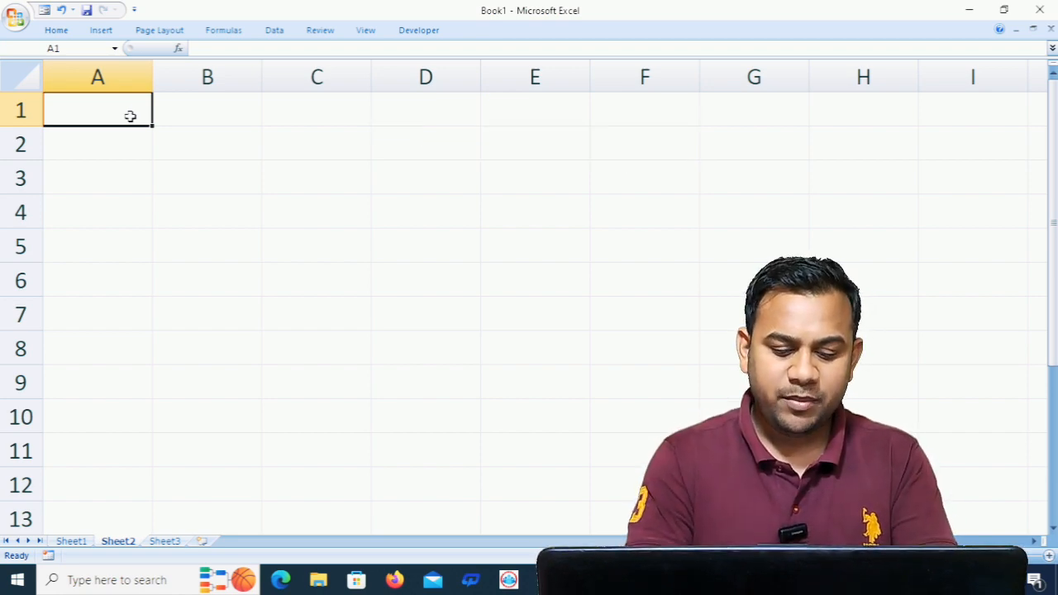
type("ram")
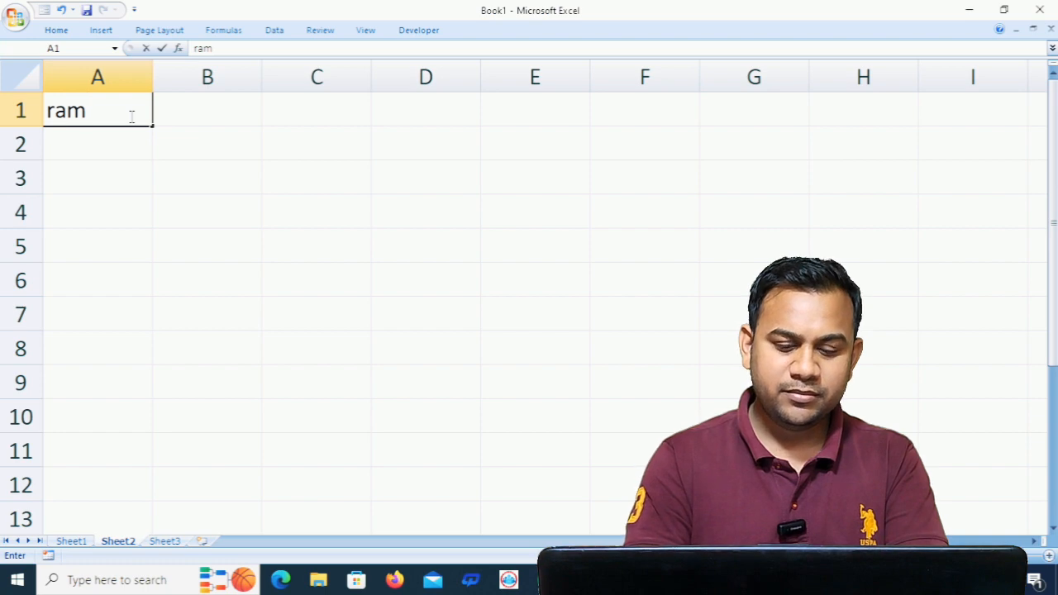
key("Tab")
key("Tab")
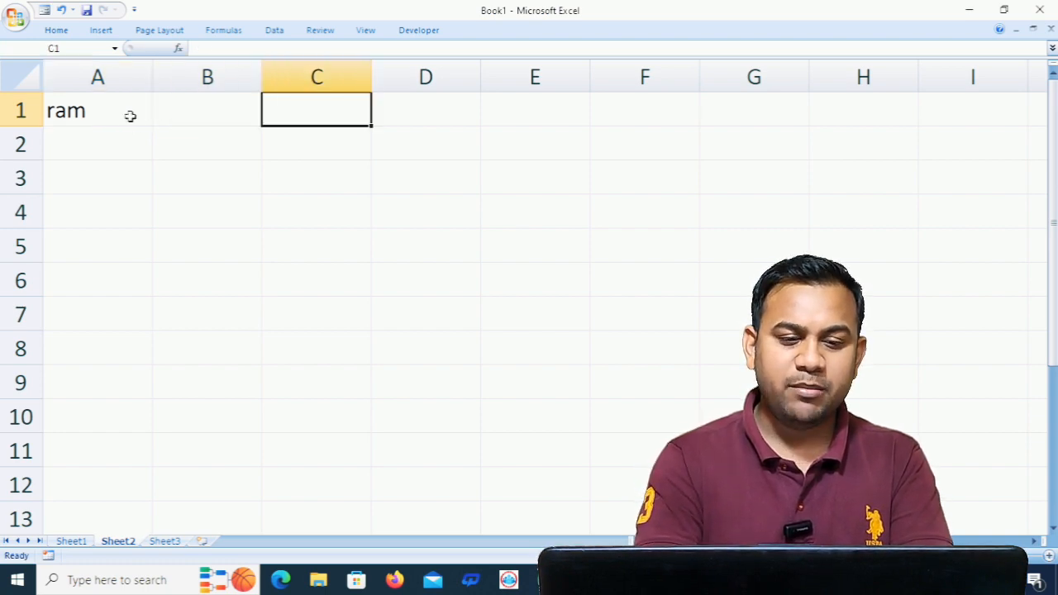
type("RAM")
key("Return")
key("Return")
key("Return")
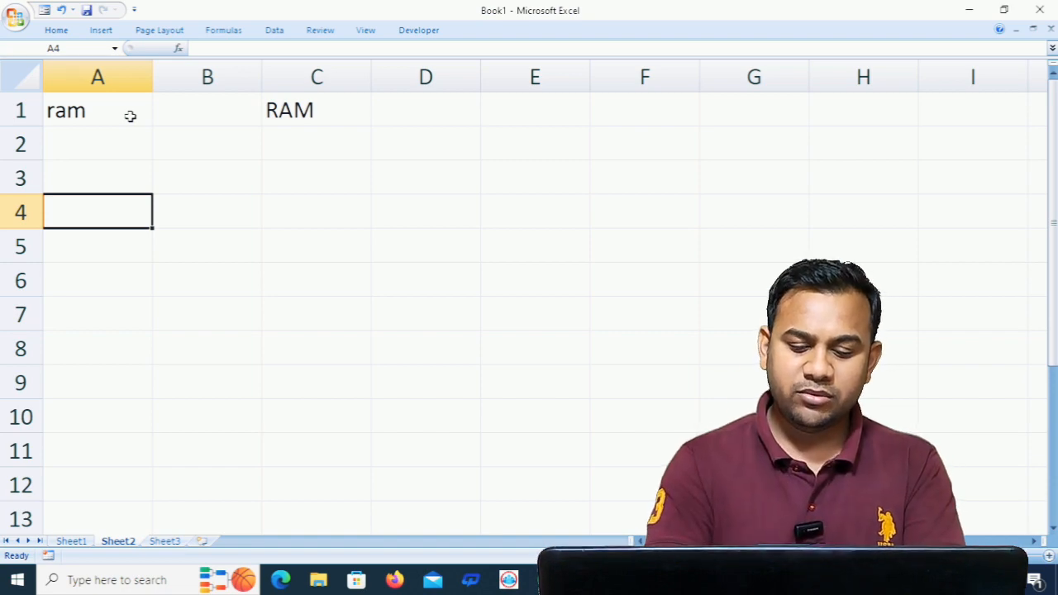
- Enter the formula =EXACT(A1,C1) in cell A4 to compare the two texts with case sensitivity
type("=EXA")
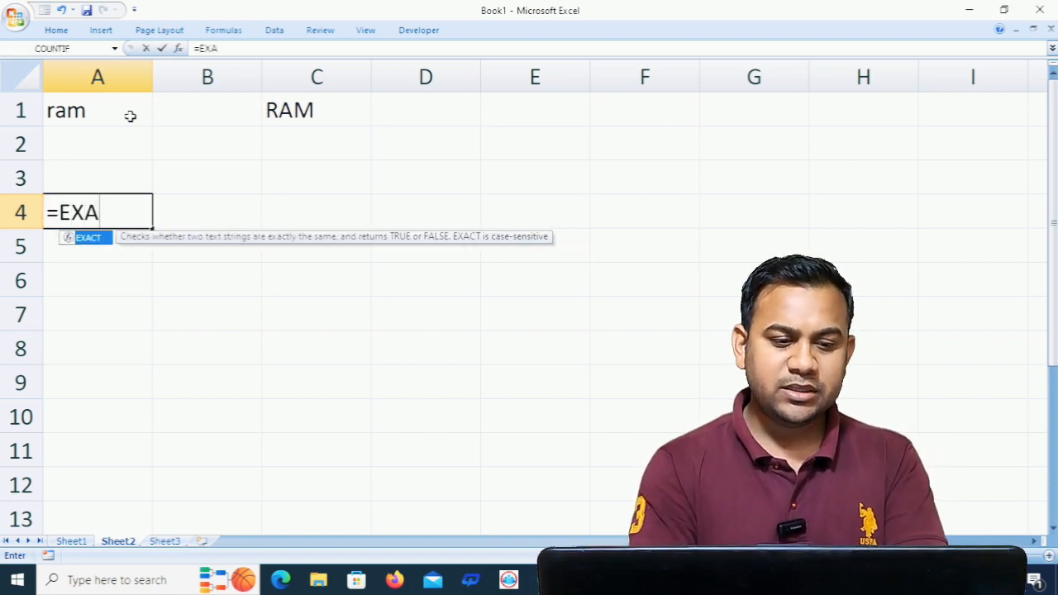
type("CT(")
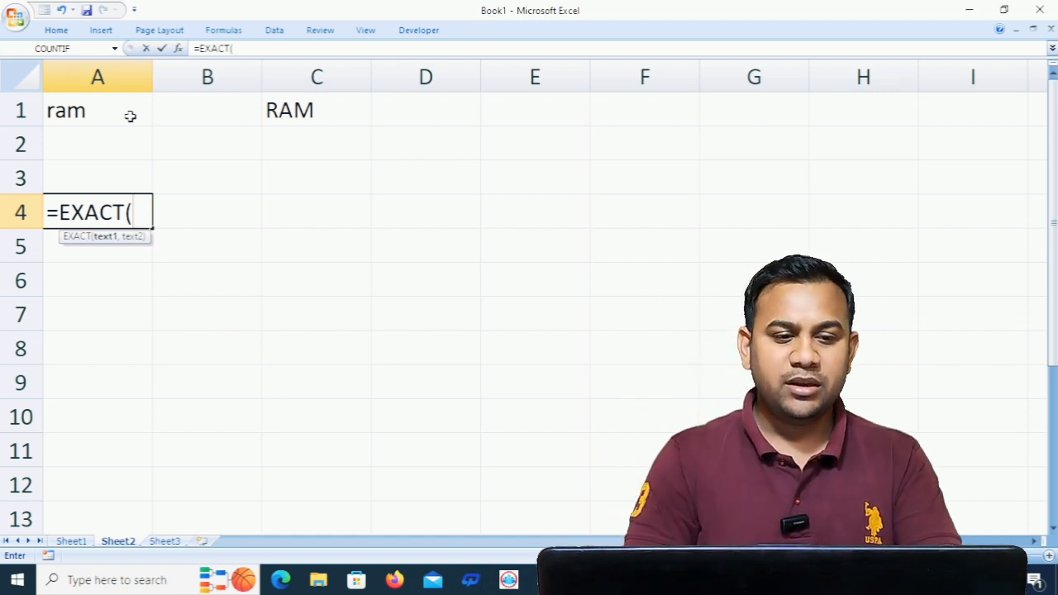
left_click(96, 111)
type(",")
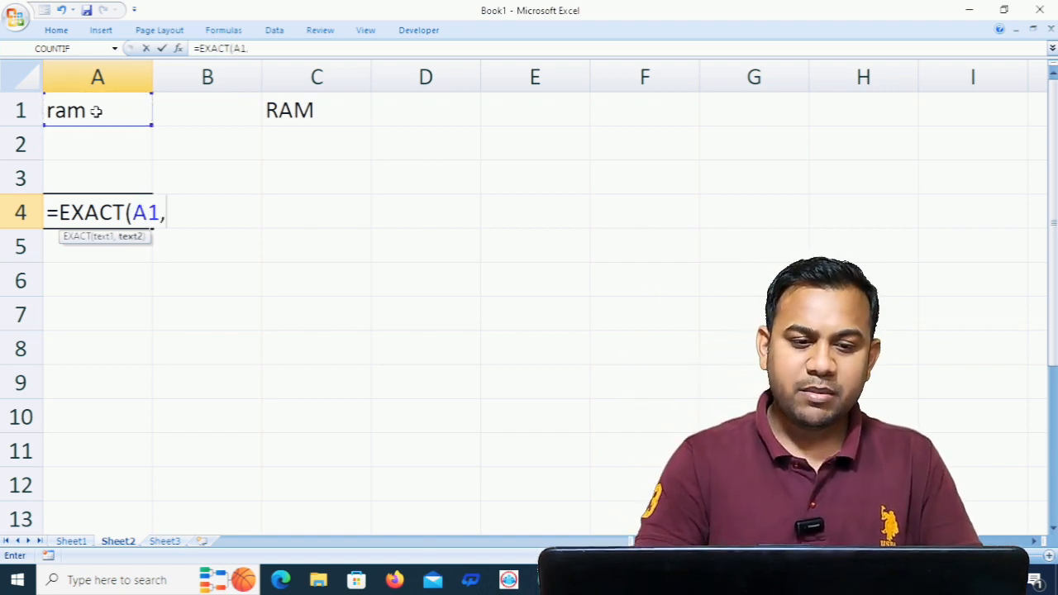
left_click(299, 102)
type(")")
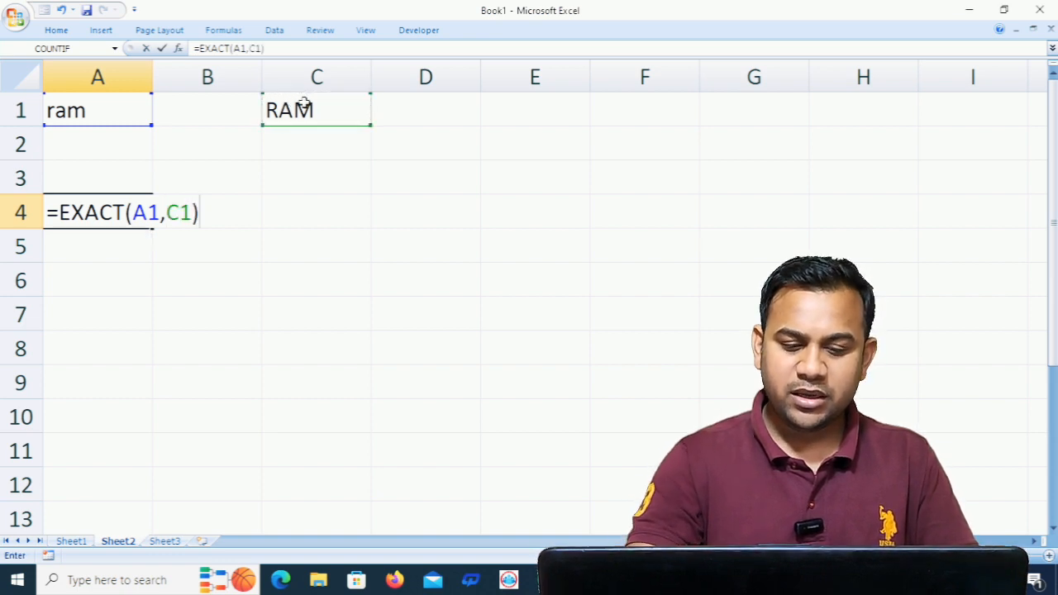
key("Return")
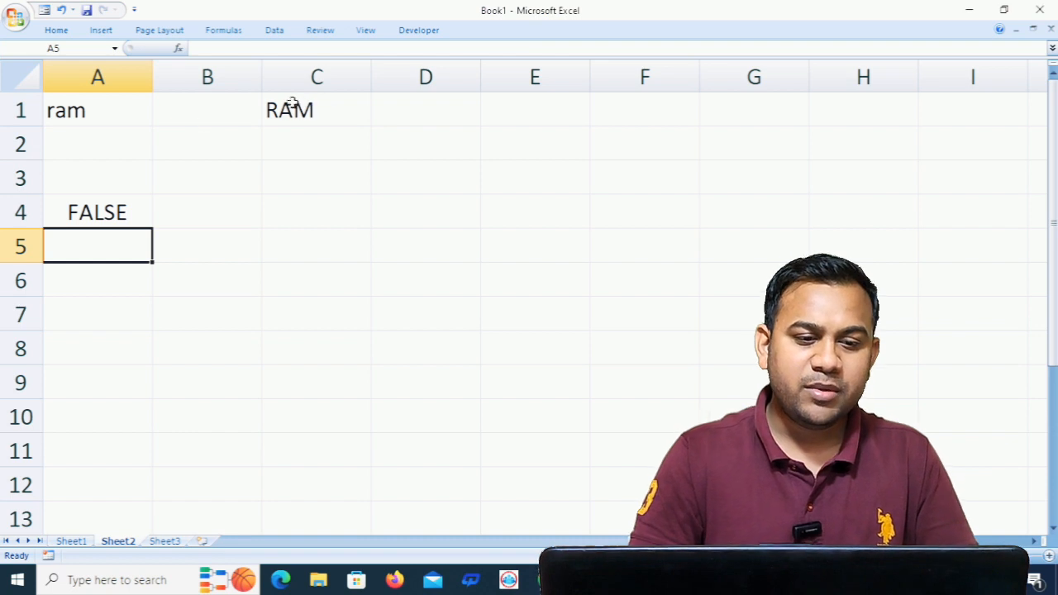
- Replace the text in cell A1 with RAM in capital letters
left_click(101, 112)
type("RAM")
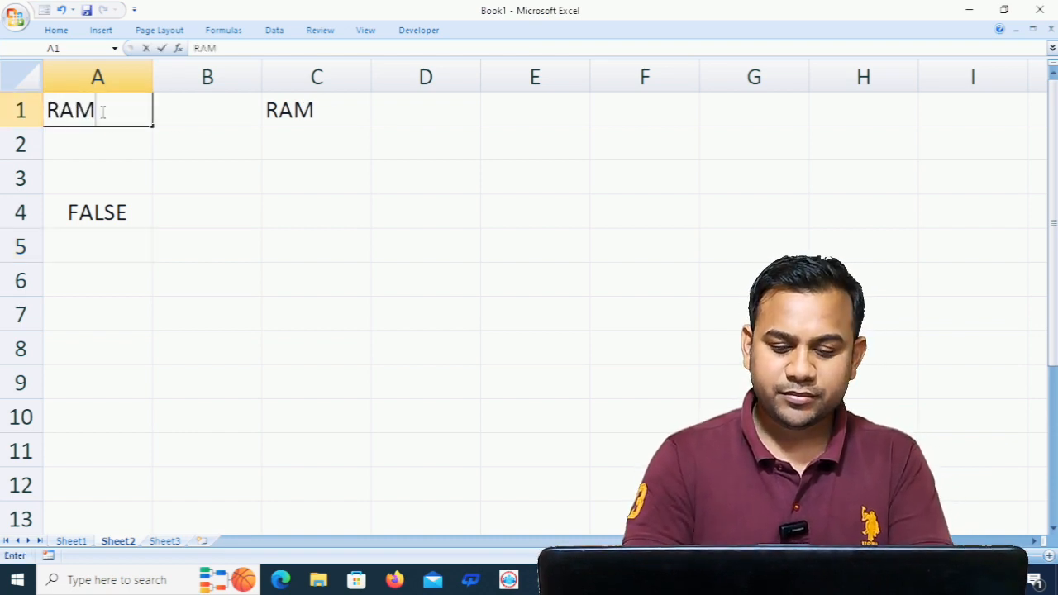
key("Return")
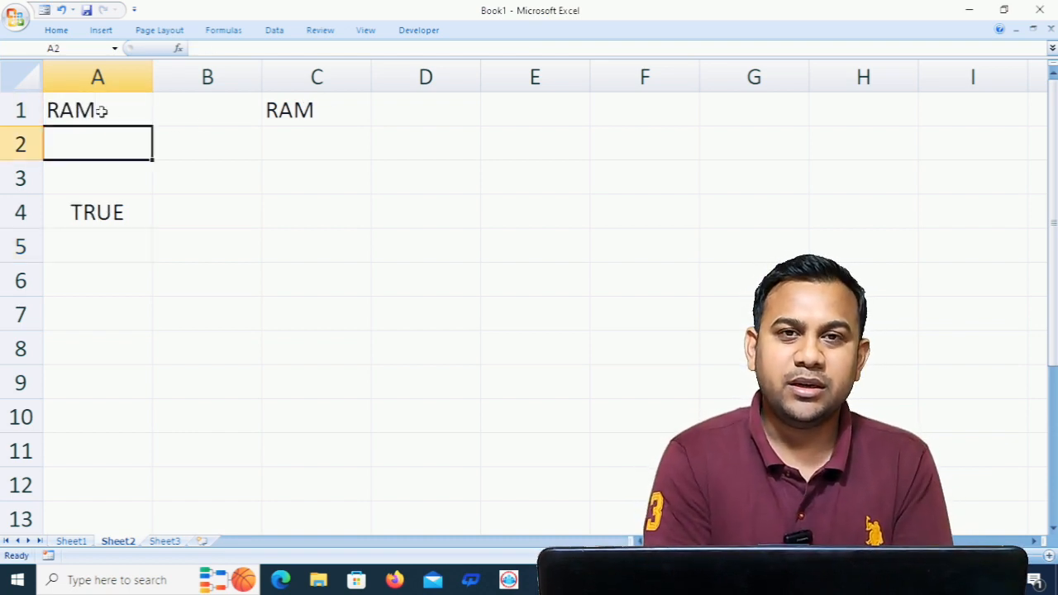